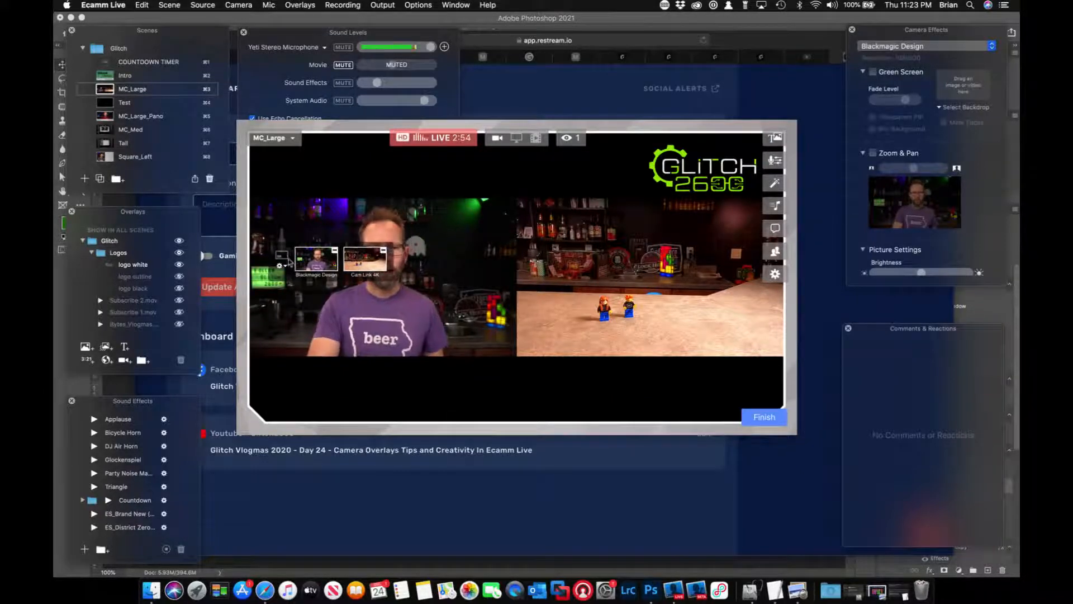
Switch the MC_Large scene's two-camera split screen to picture-in-picture and set its source to Blank.
left_click(282, 256)
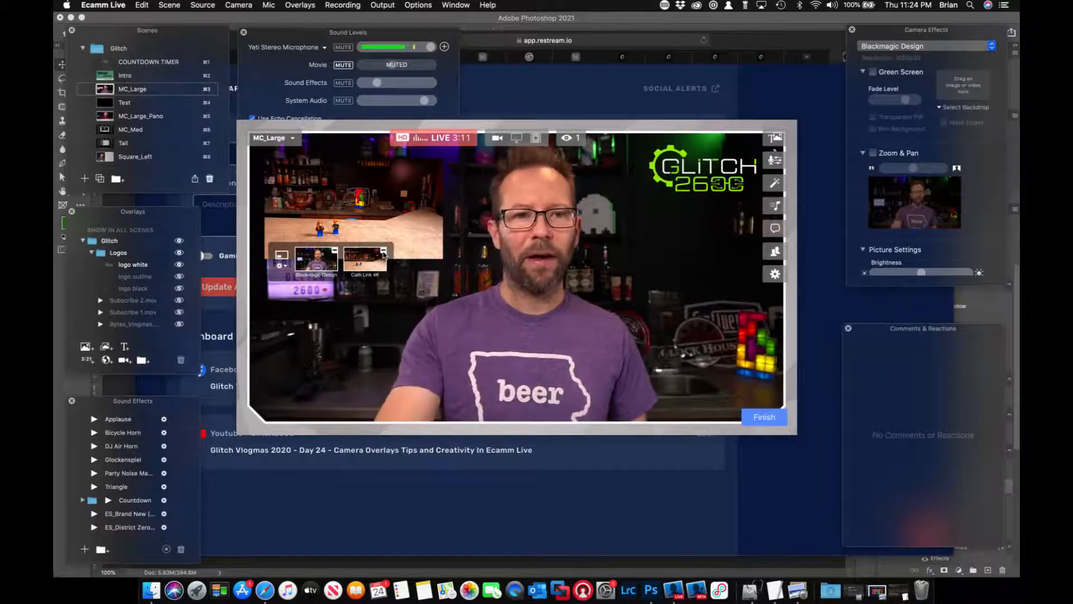
left_click(207, 5)
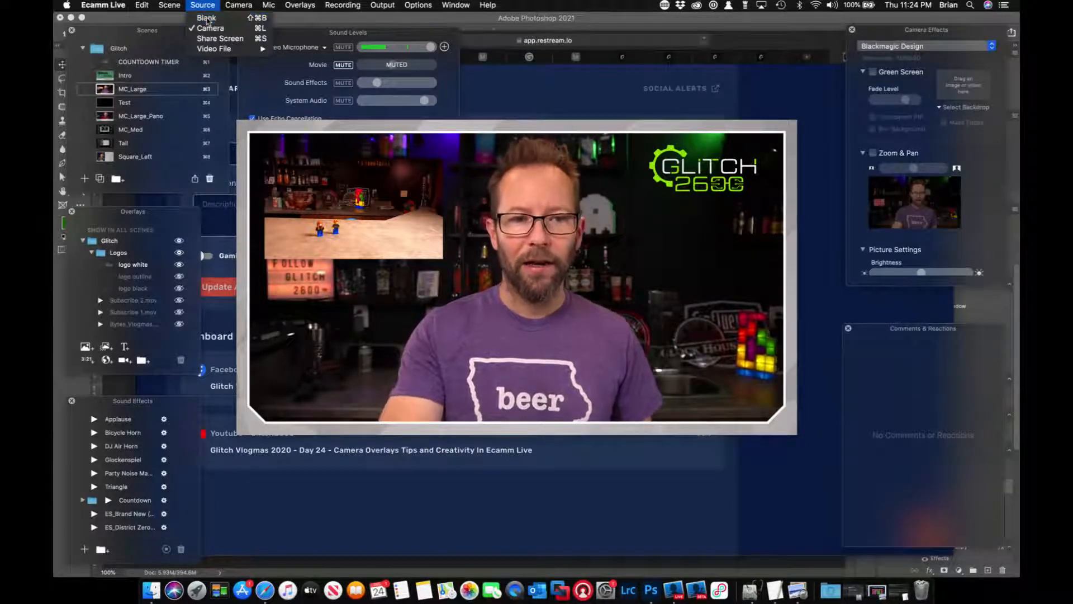
left_click(206, 18)
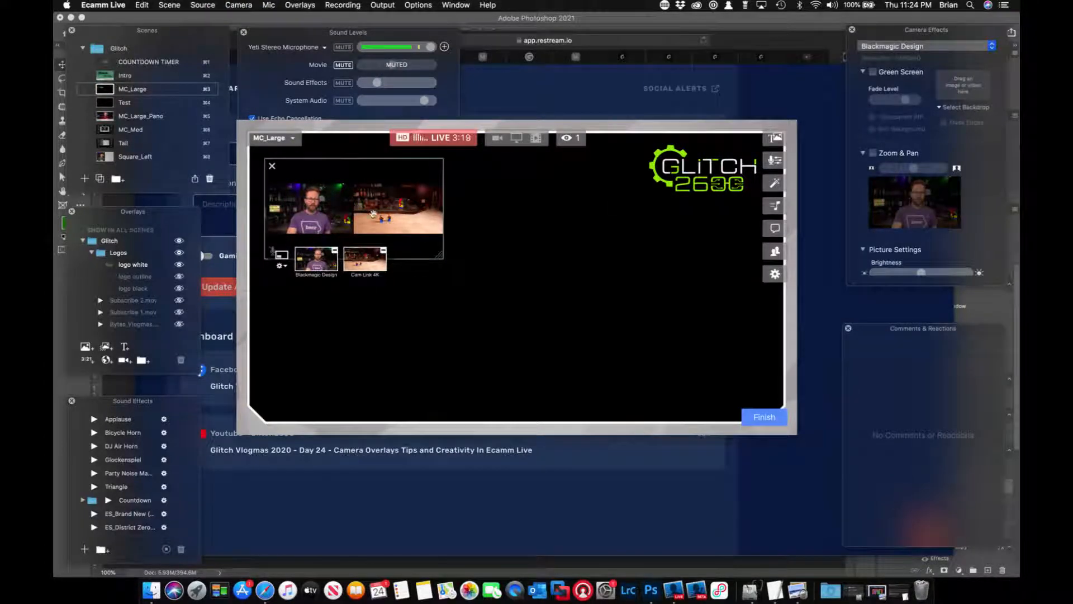
Set the picture-in-picture shape in the MC_Large scene to Tall (9:16).
left_click(281, 266)
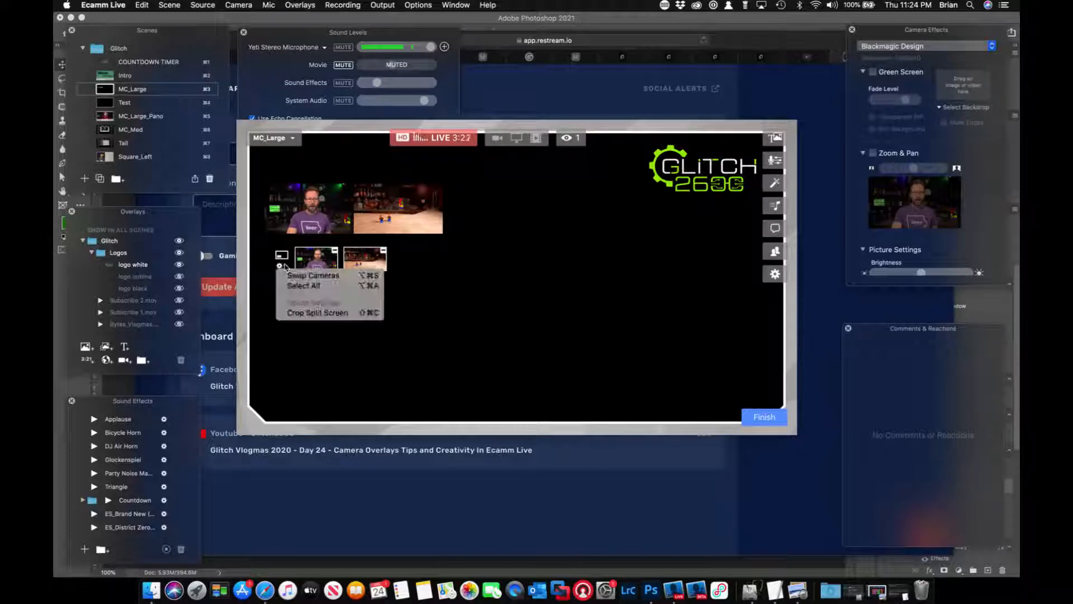
right_click(332, 217)
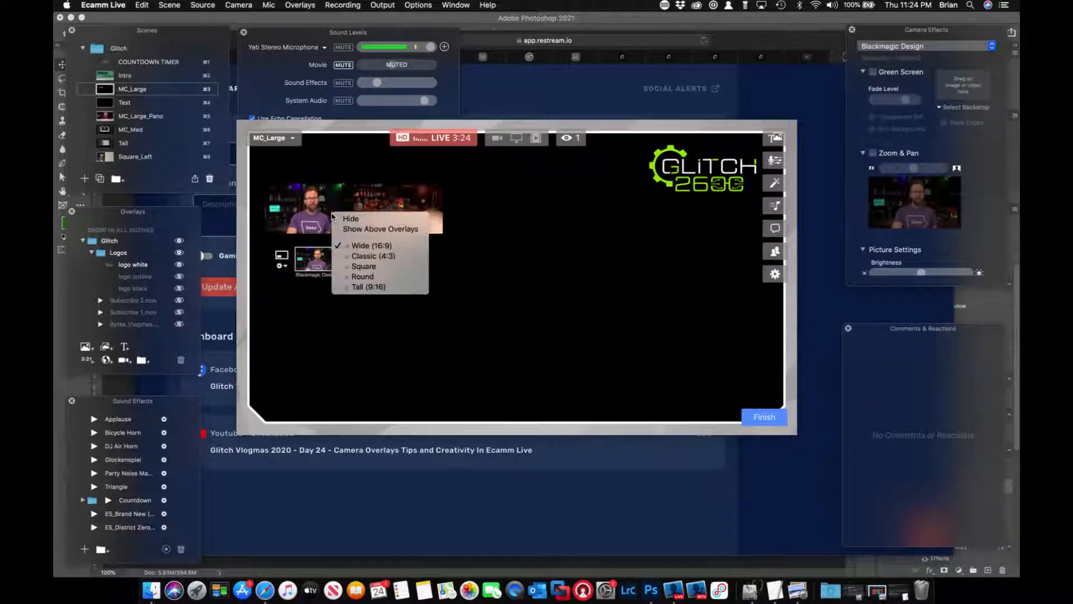
left_click(365, 287)
Remove the Cam Link 4K camera from the MC_Large scene and switch the source back to Camera.
mouse_move(305, 208)
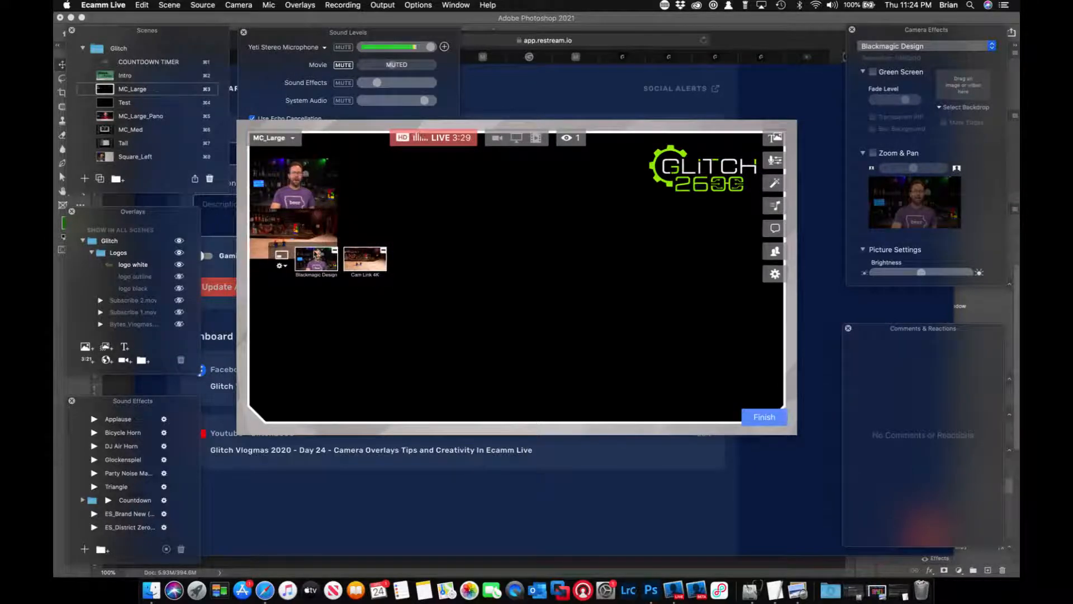
left_click(384, 250)
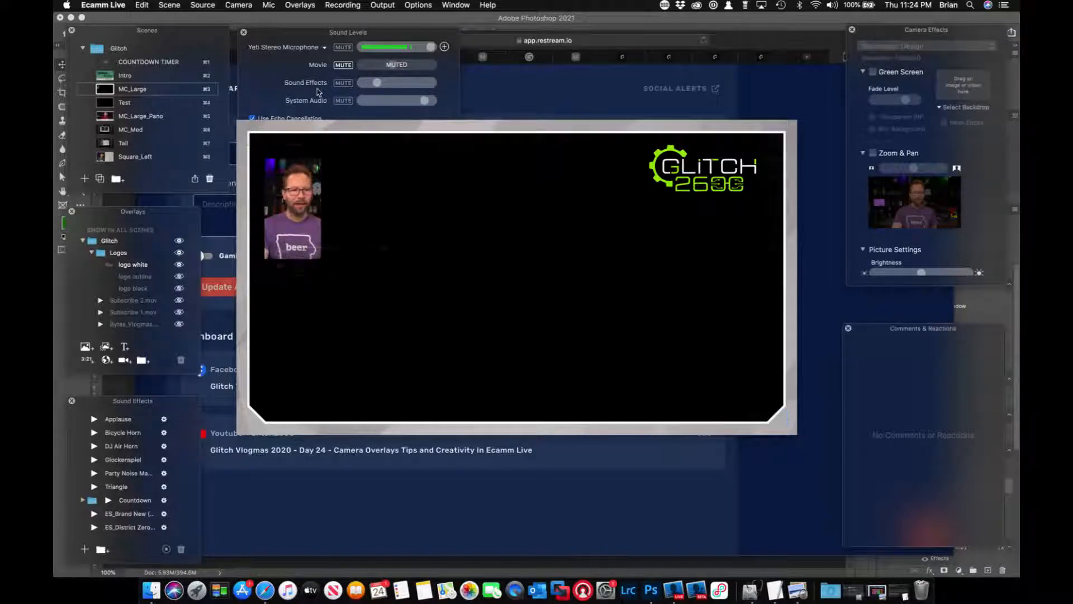
left_click(499, 140)
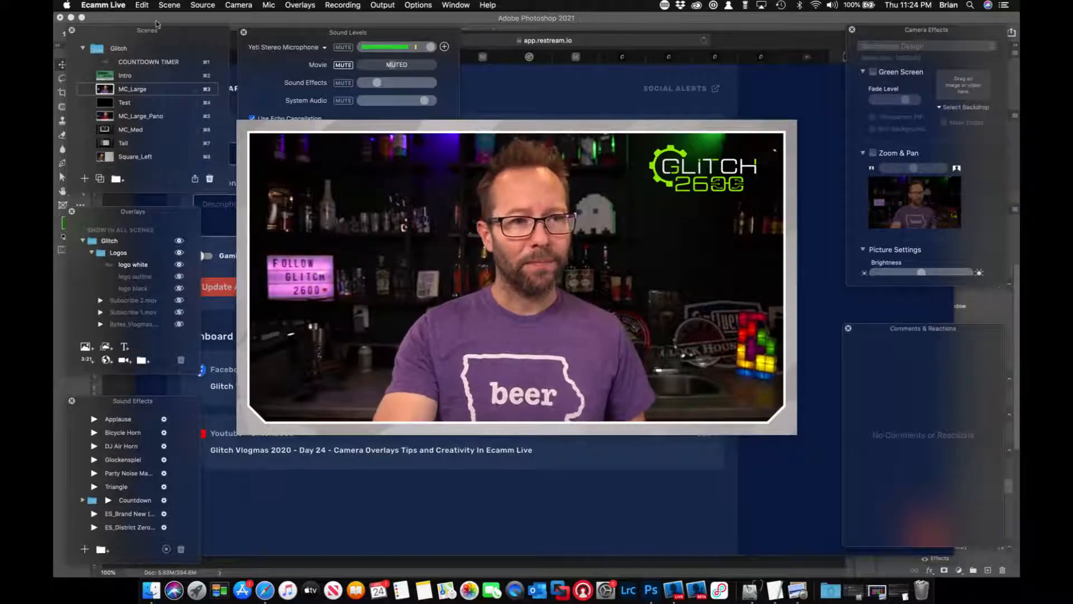
Duplicate the MC_Large scene.
left_click(170, 6)
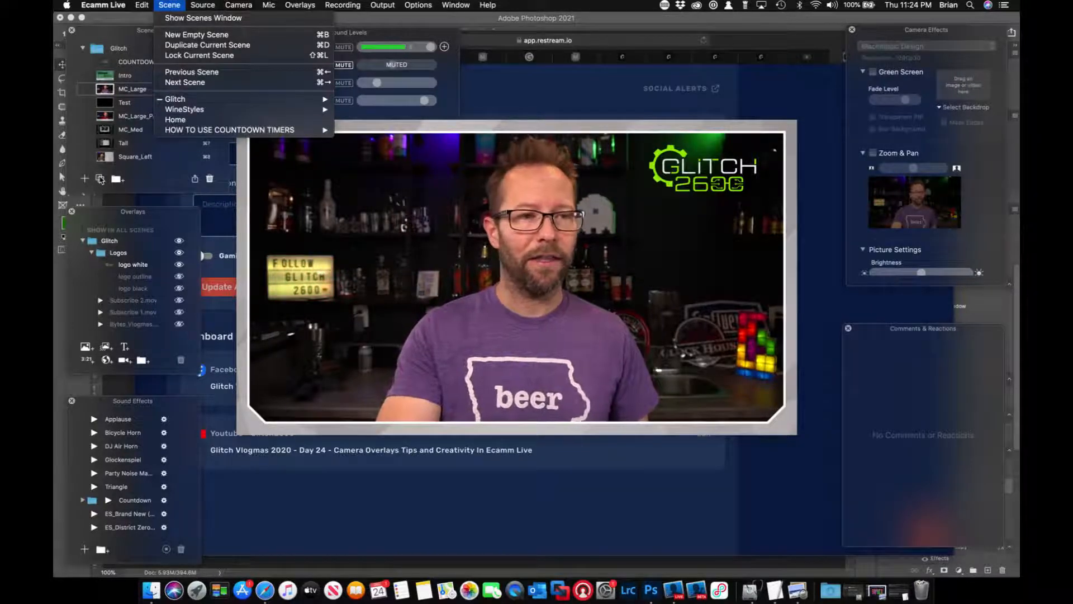
key("Escape")
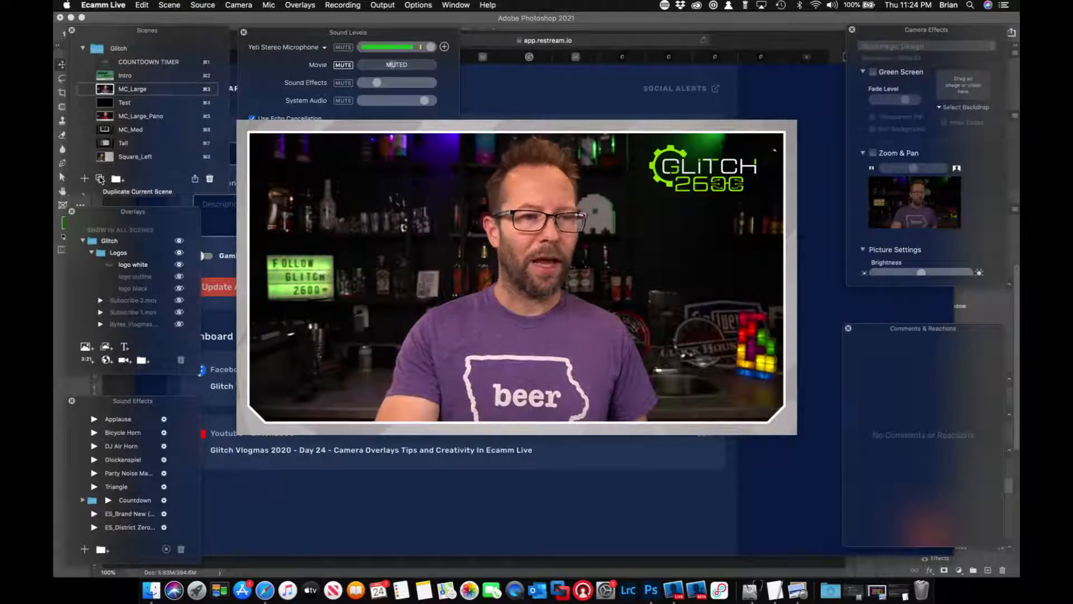
left_click(101, 179)
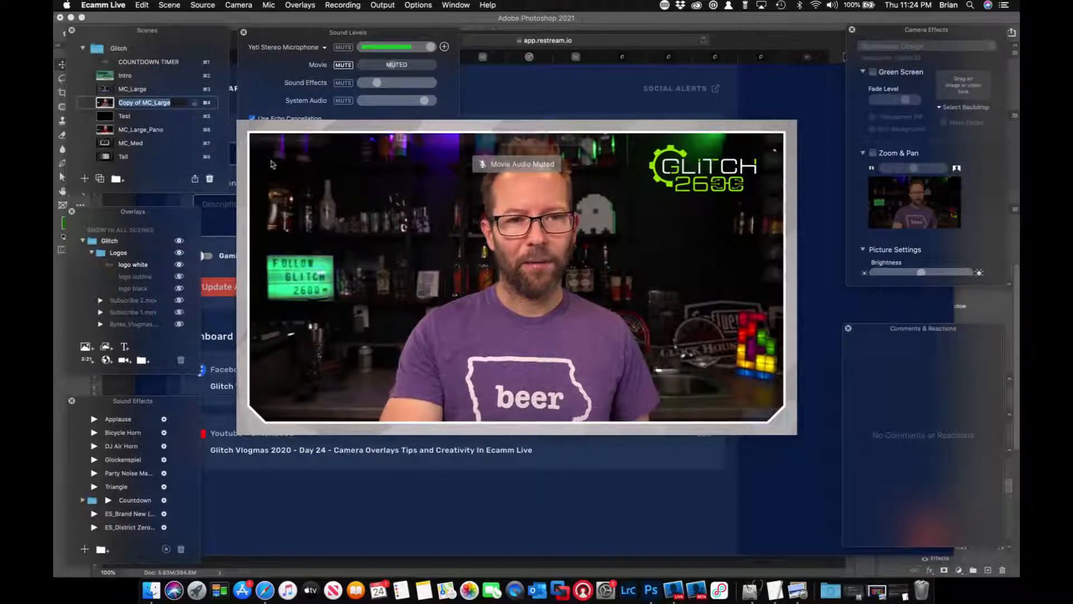
Set the duplicated scene's source to Blank and turn off its picture-in-picture.
mouse_move(335, 246)
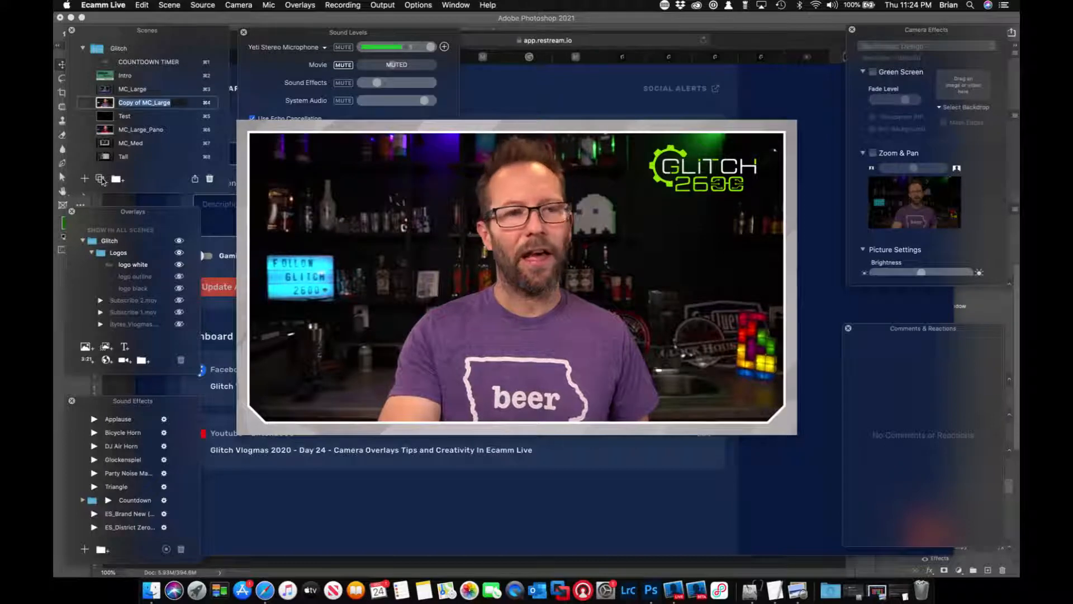
mouse_move(244, 172)
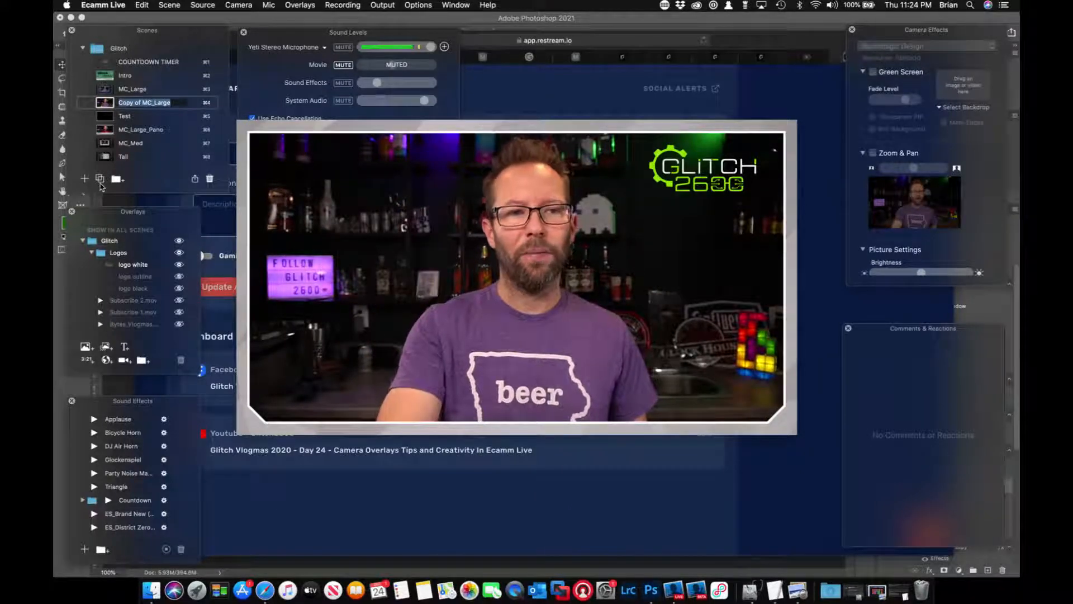
mouse_move(368, 213)
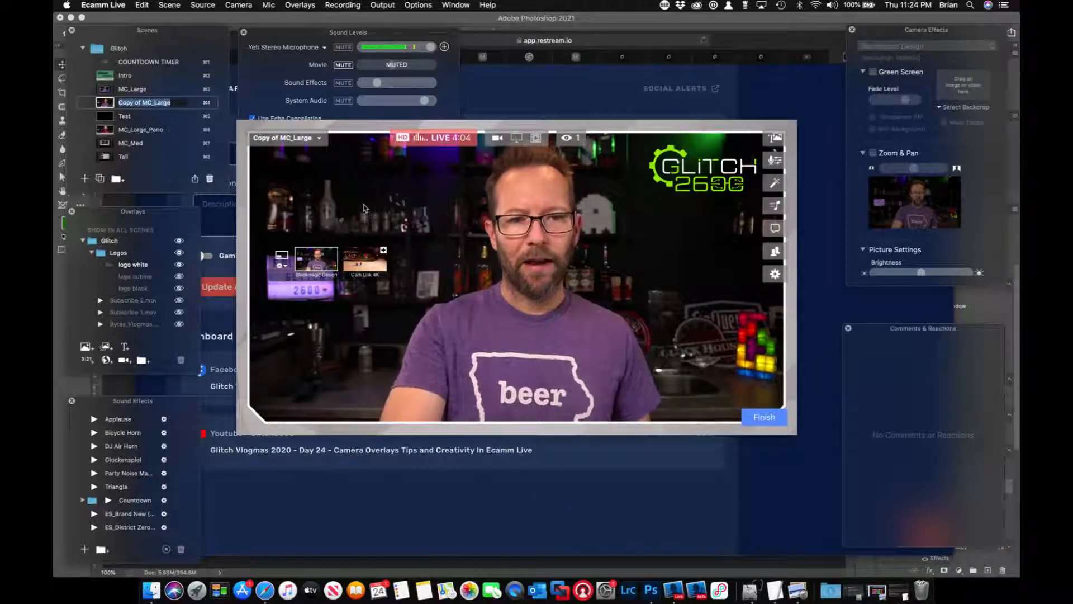
left_click(238, 6)
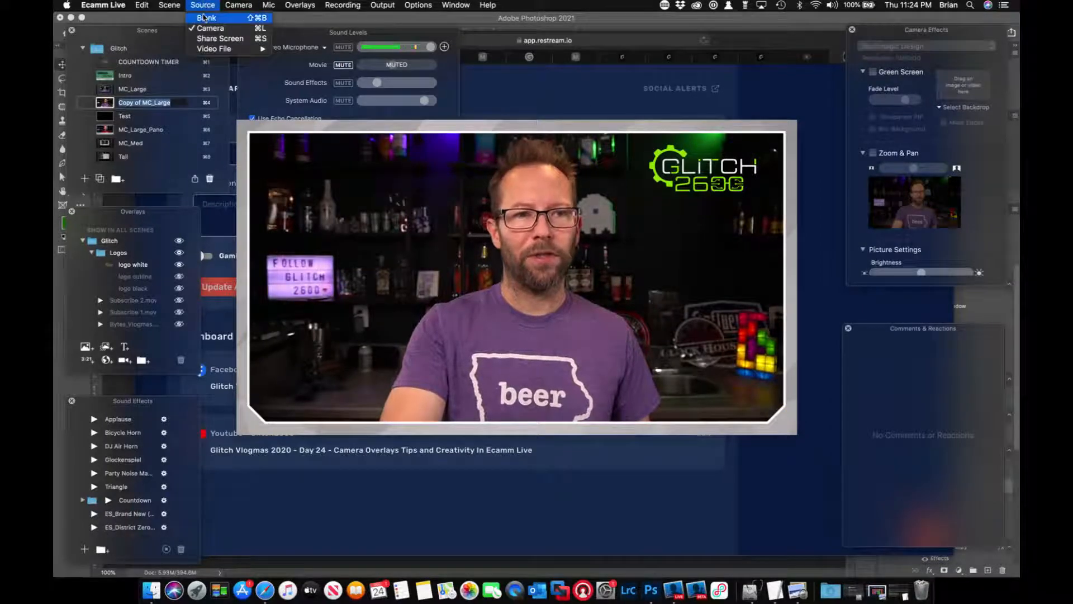
left_click(204, 17)
mouse_move(309, 206)
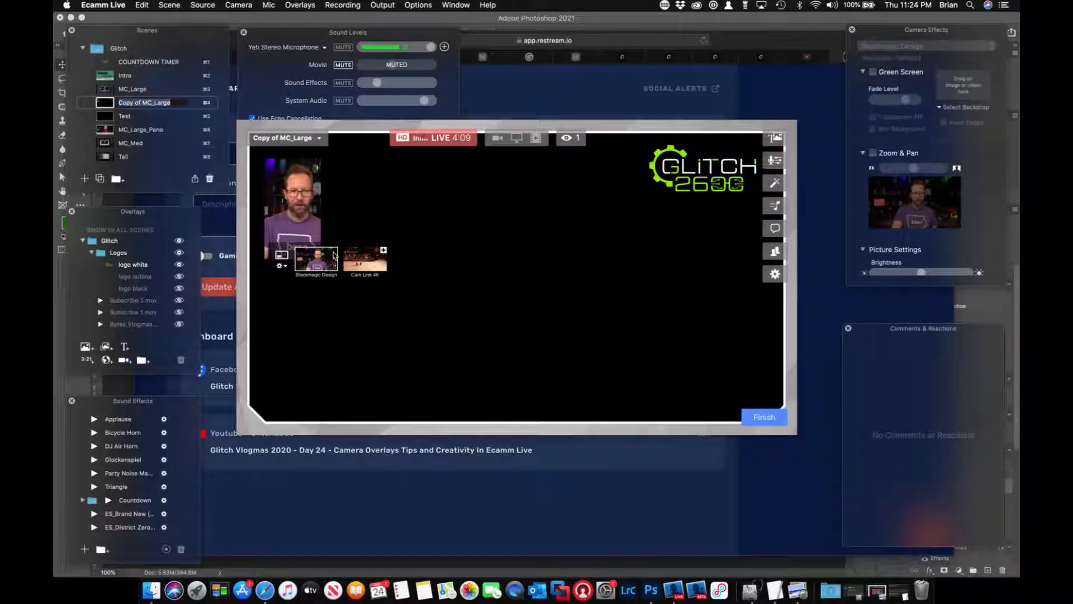
left_click(282, 257)
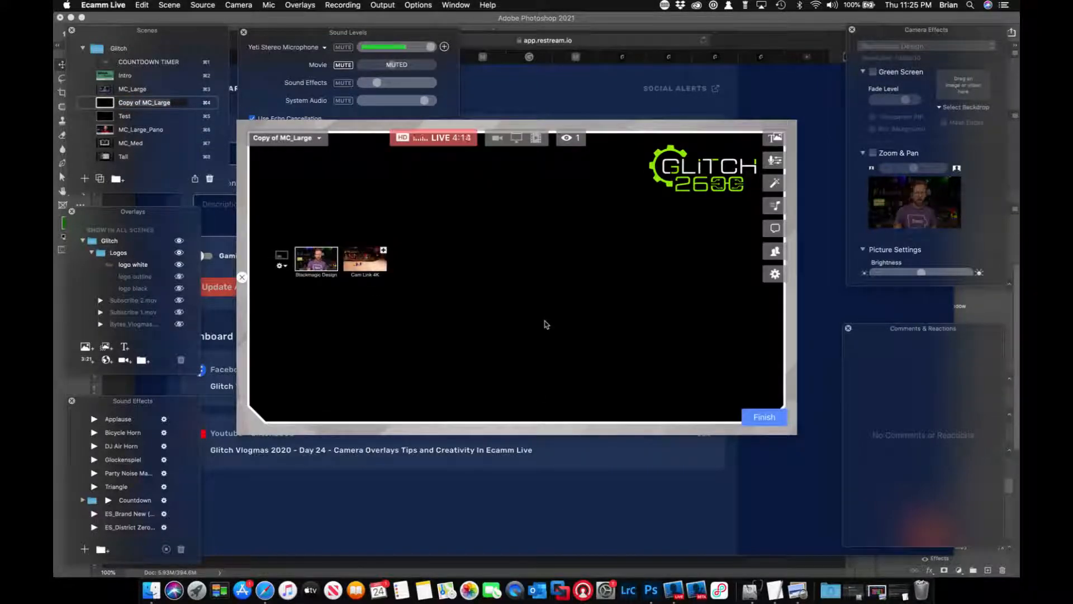
Add a Blackmagic Design camera overlay, move it to the upper left of the frame and shrink it slightly.
left_click(126, 362)
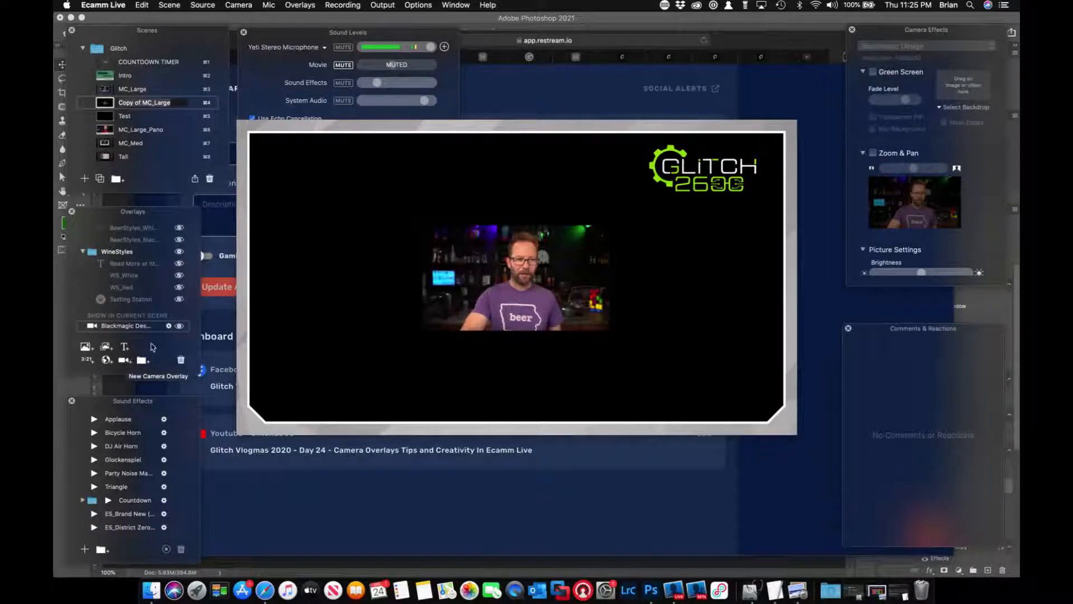
mouse_move(290, 337)
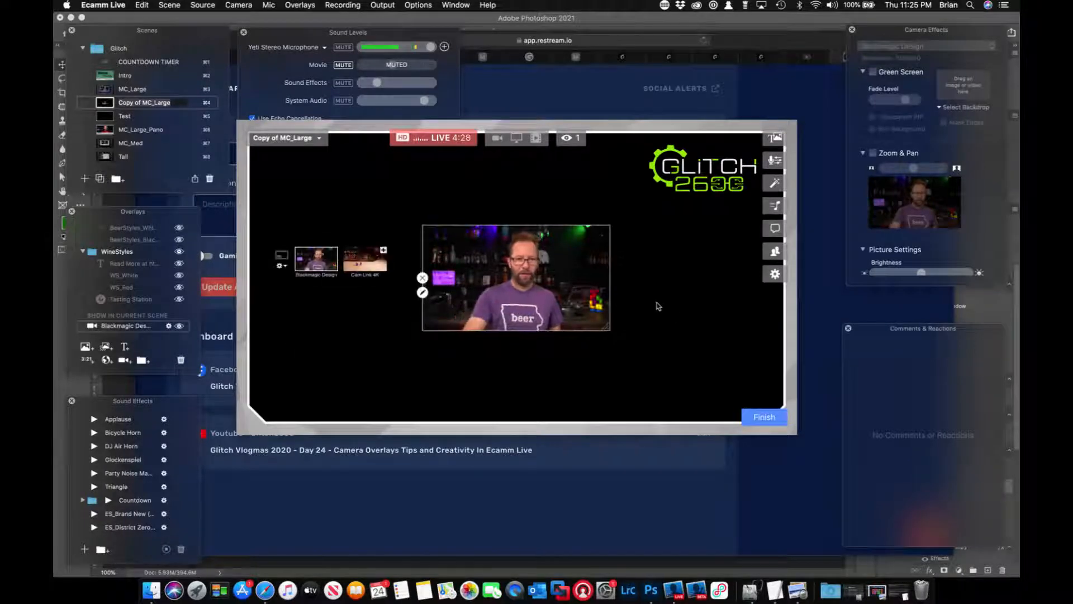
left_click_drag(568, 281, 433, 308)
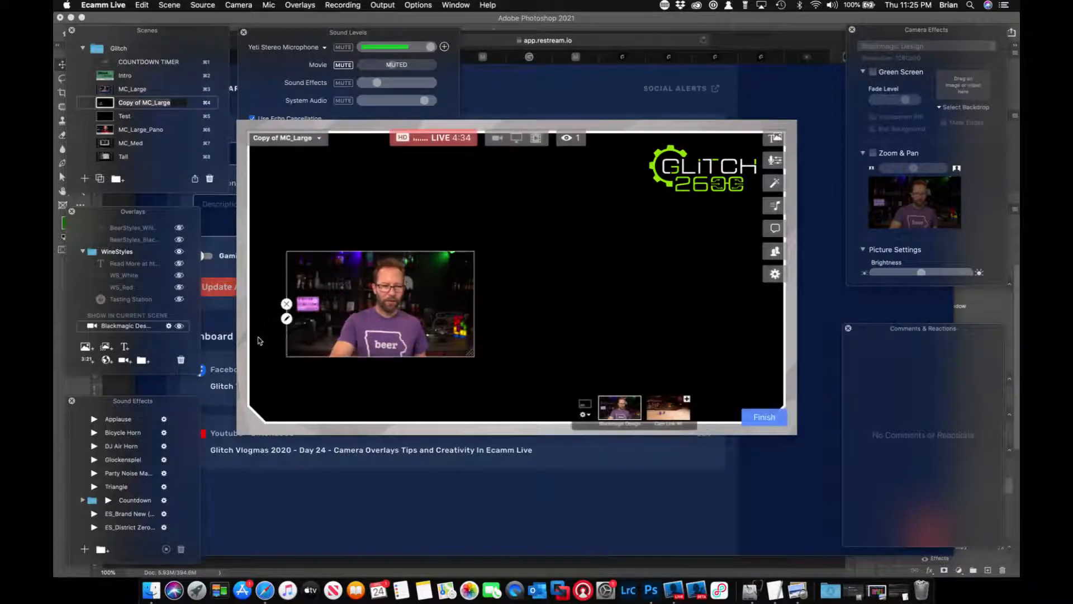
left_click_drag(360, 338, 339, 268)
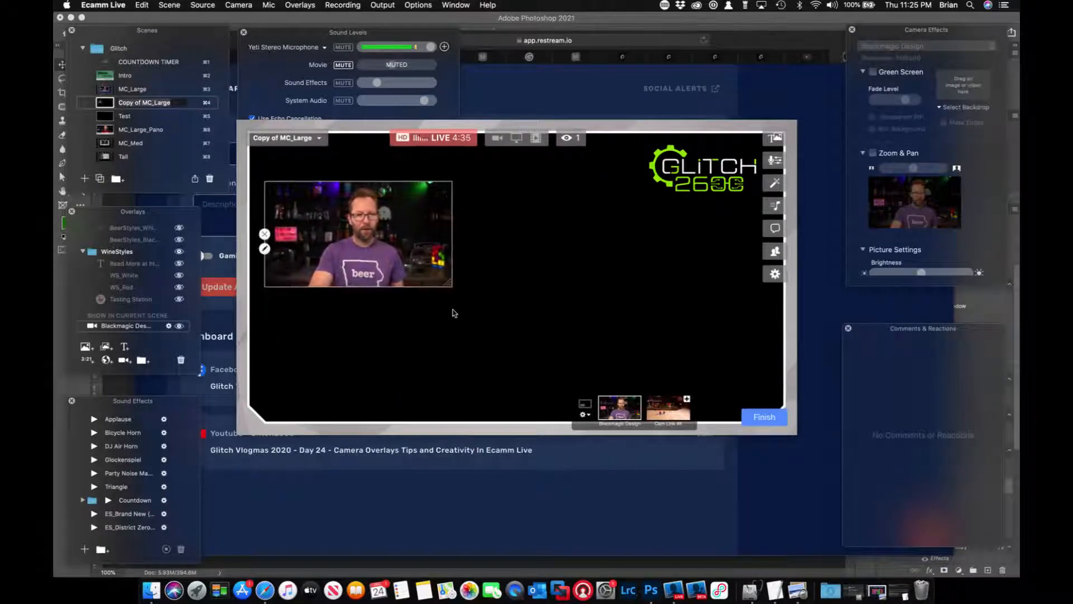
left_click_drag(446, 283, 422, 364)
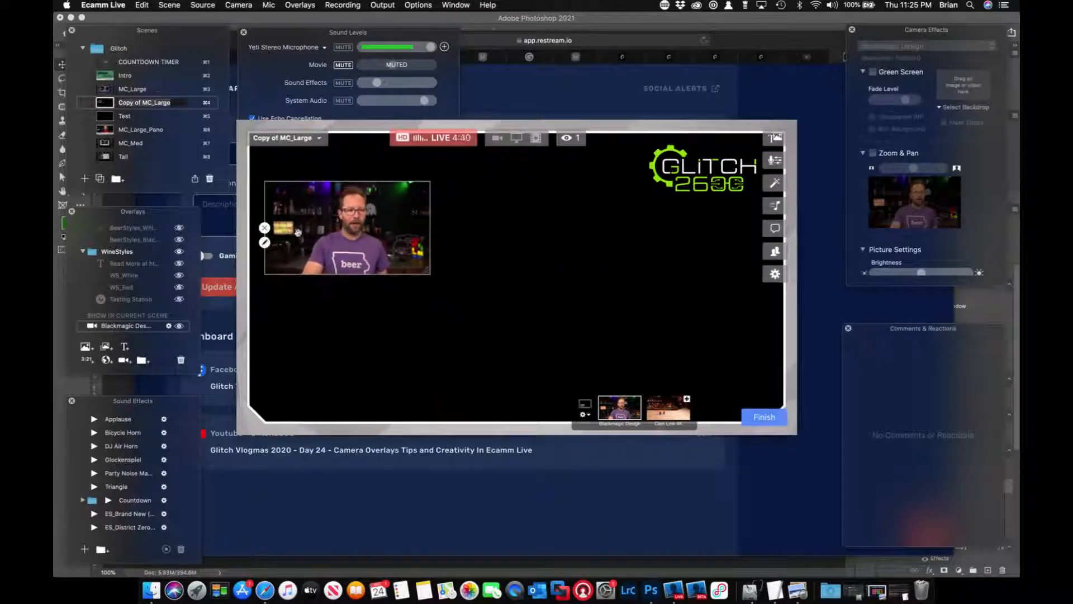
Stretch the camera overlay taller, then set its aspect to Tall (9:16) and its camera to Cam Link 4K.
left_click(264, 243)
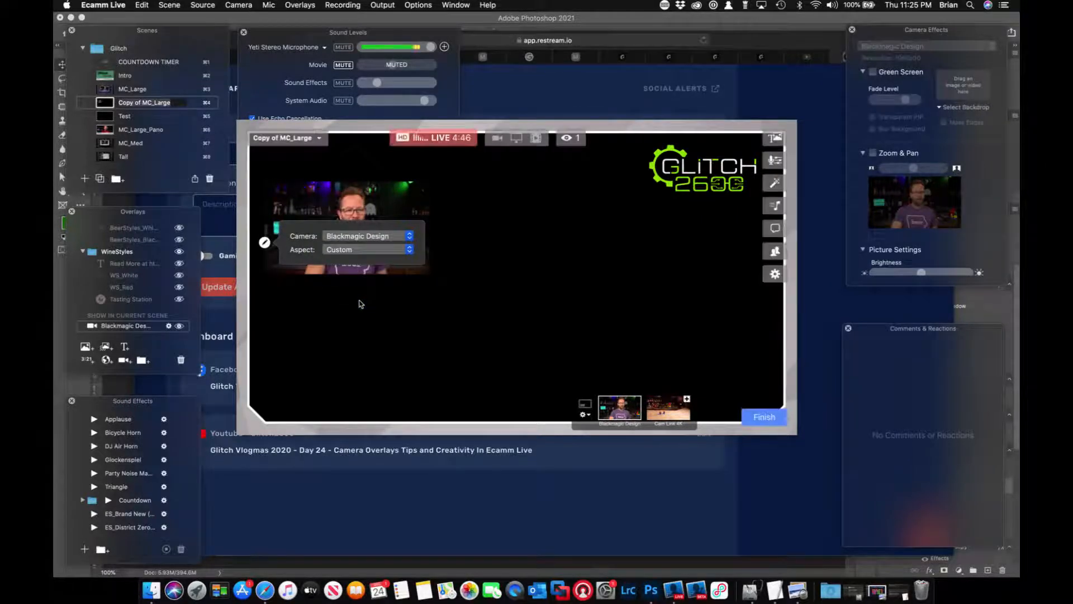
left_click_drag(425, 270, 425, 339)
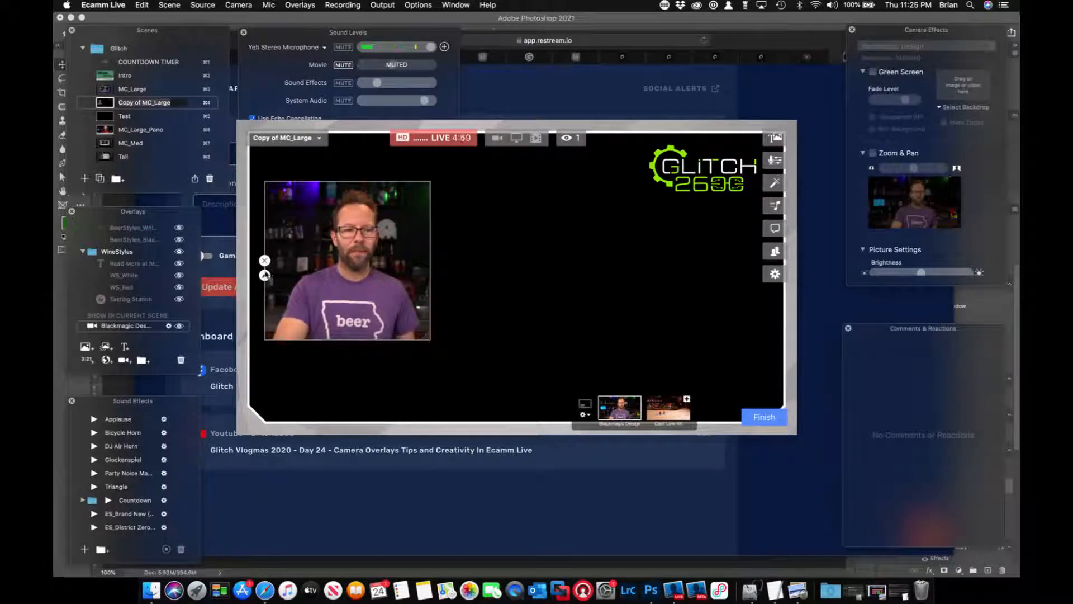
left_click(265, 276)
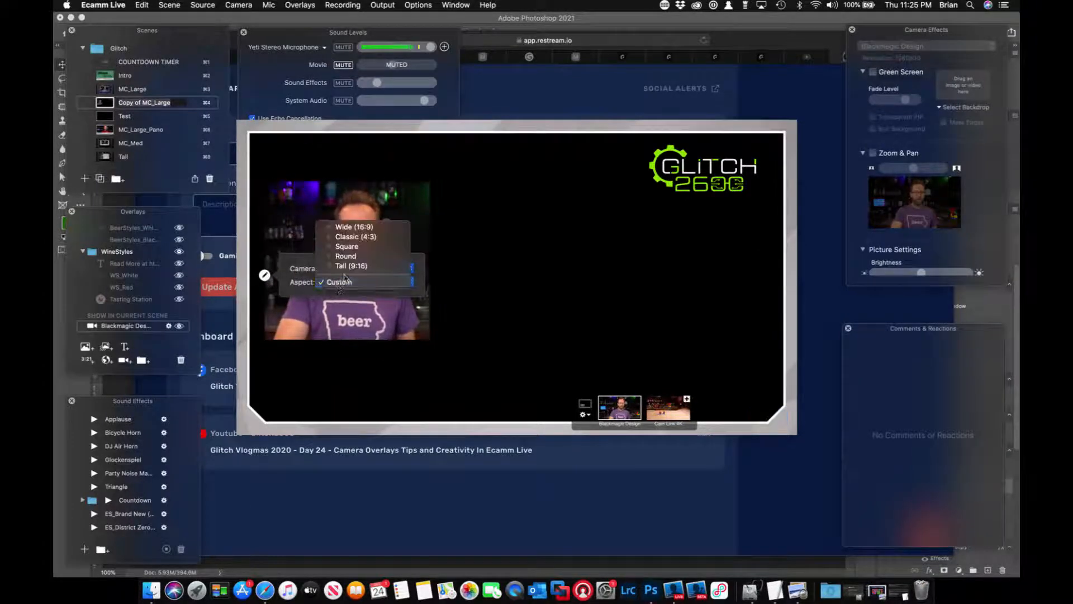
left_click(349, 267)
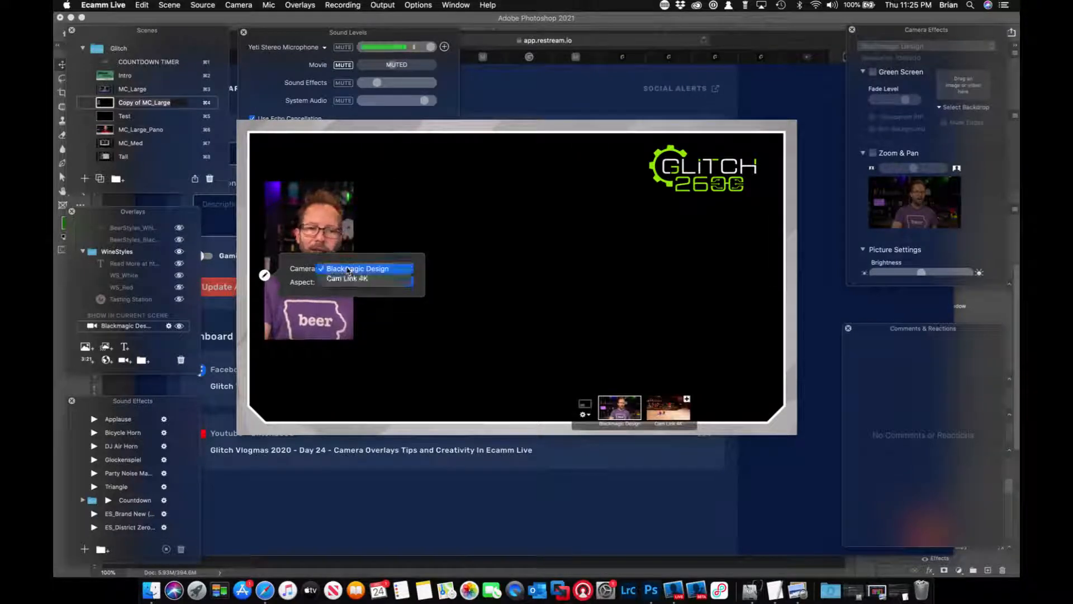
left_click(347, 278)
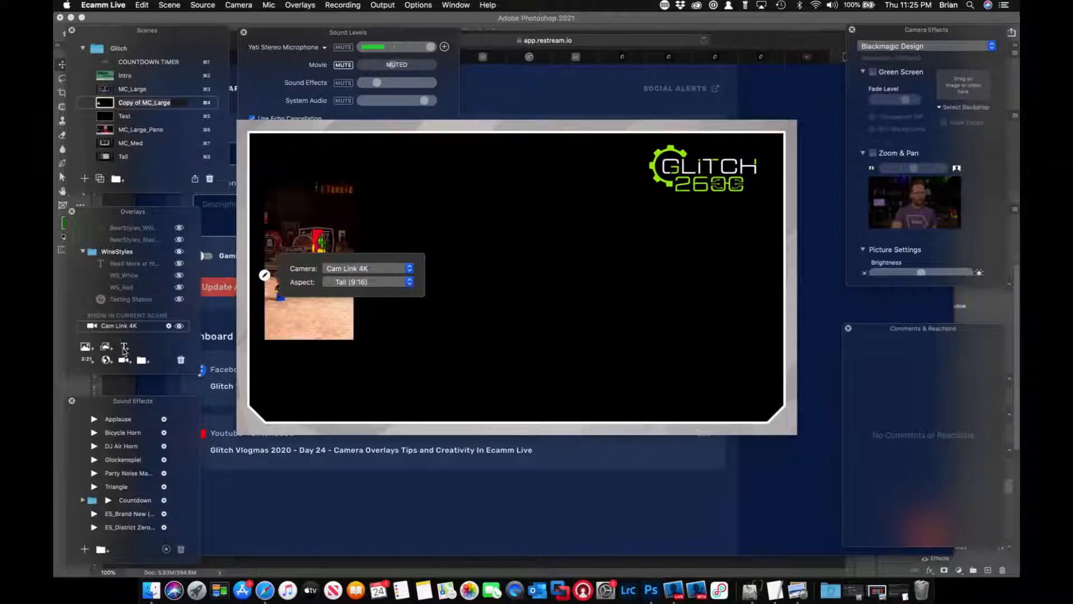
Add a second camera overlay, enlarge it from the frame's upper left, and move the Cam Link 4K overlay to the centre.
left_click(122, 361)
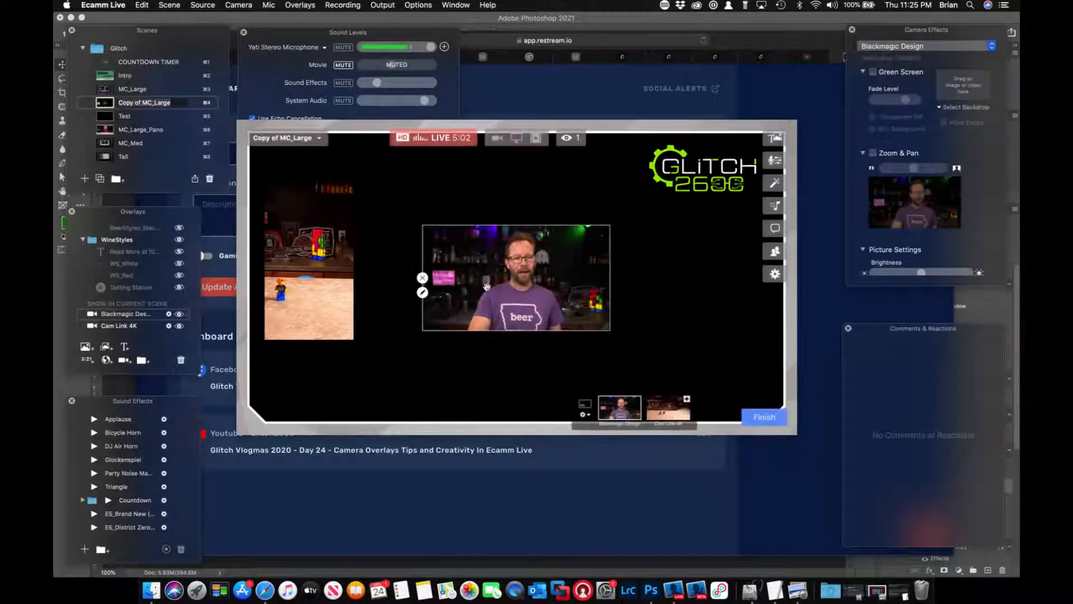
left_click_drag(529, 277, 352, 234)
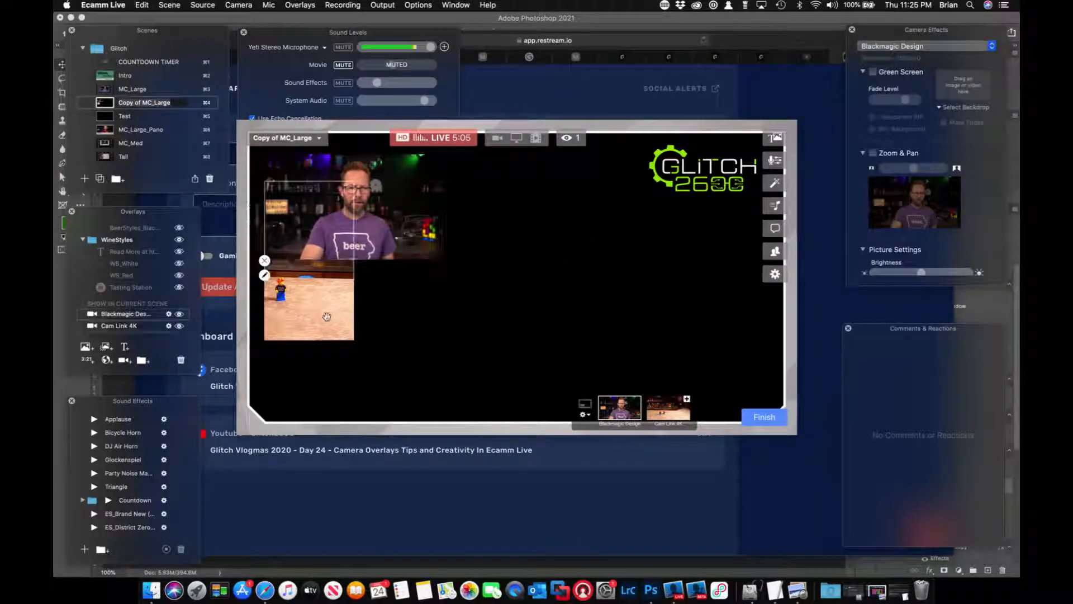
left_click_drag(332, 315, 552, 344)
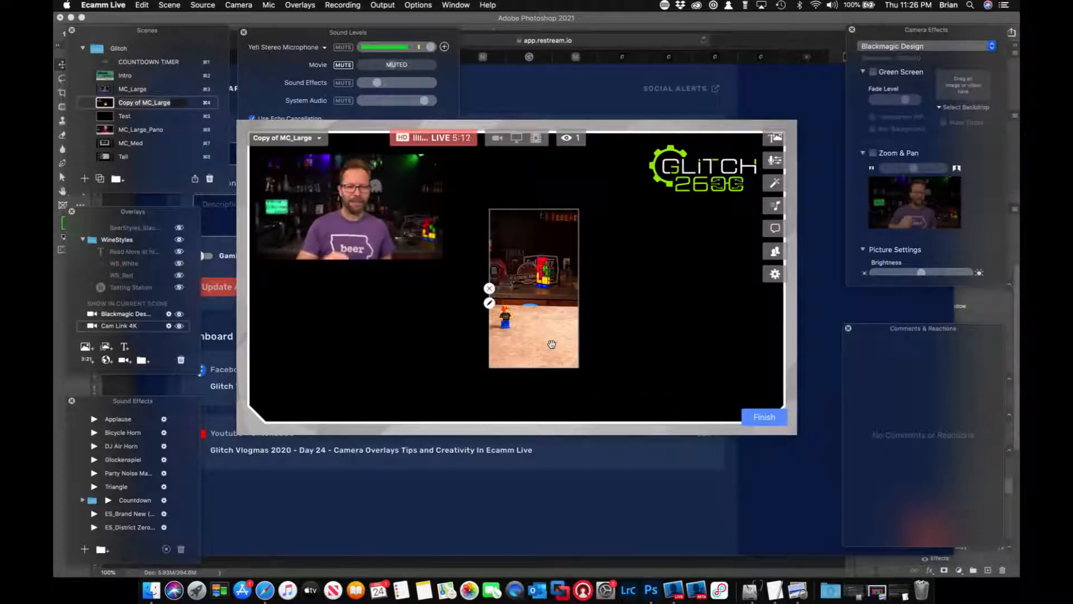
left_click_drag(435, 256, 530, 405)
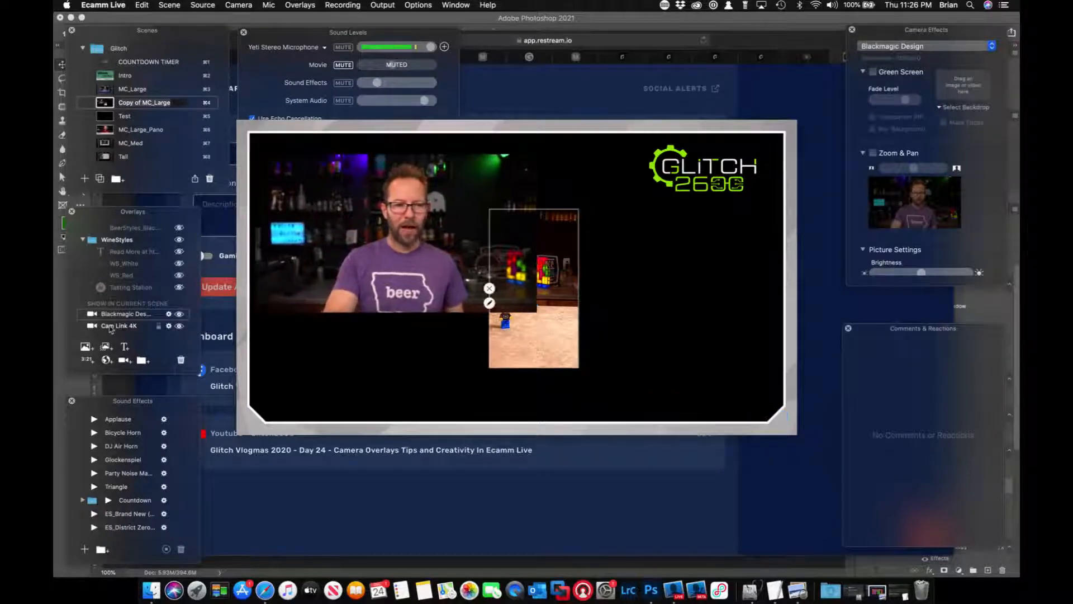
Bring the Cam Link 4K overlay in front of the Blackmagic Design overlay and shrink it to fit inside that picture's right side.
left_click_drag(111, 327, 111, 313)
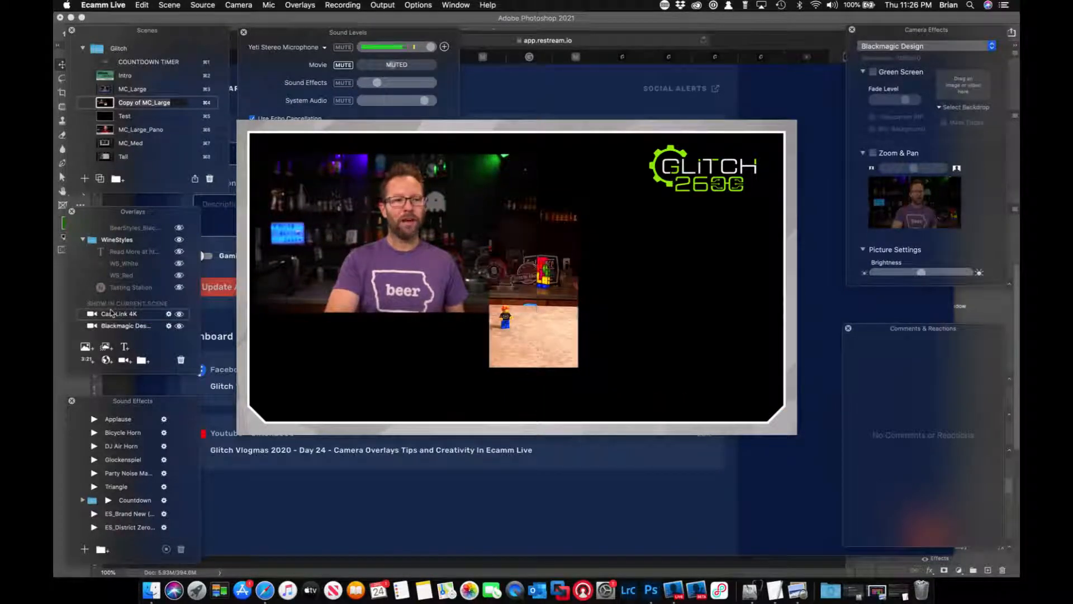
left_click_drag(523, 288, 504, 275)
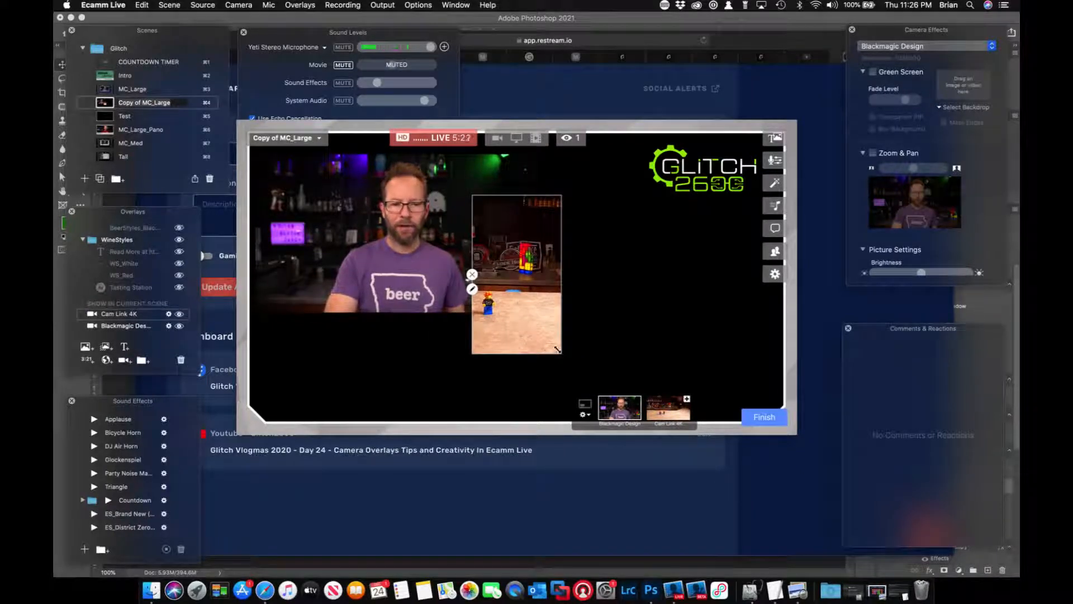
left_click_drag(558, 350, 529, 336)
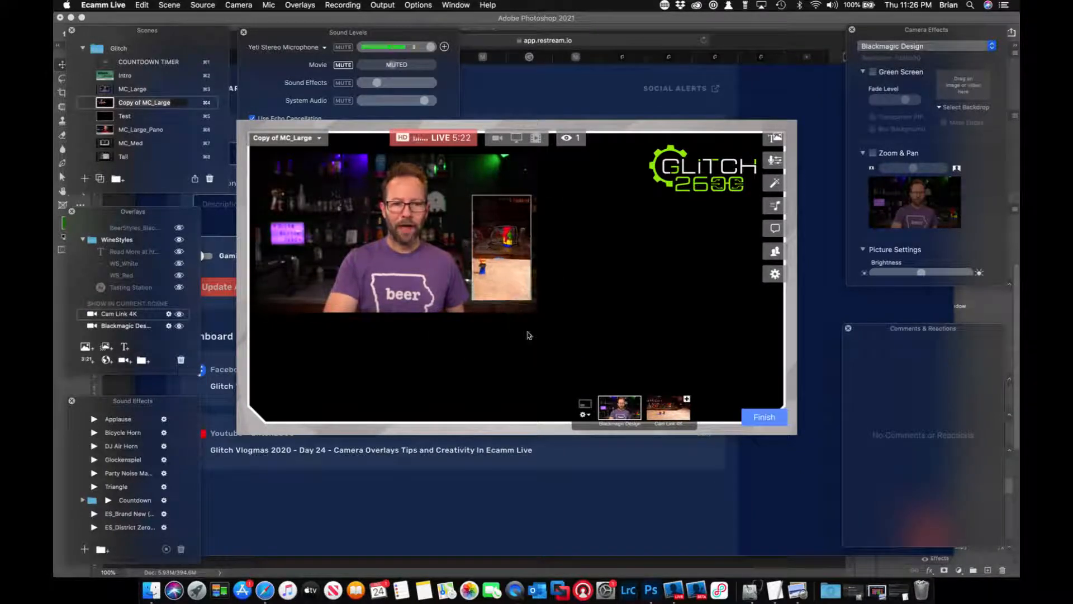
Change the aspect of the Cam Link 4K camera overlay to Square.
right_click(505, 250)
left_click(472, 263)
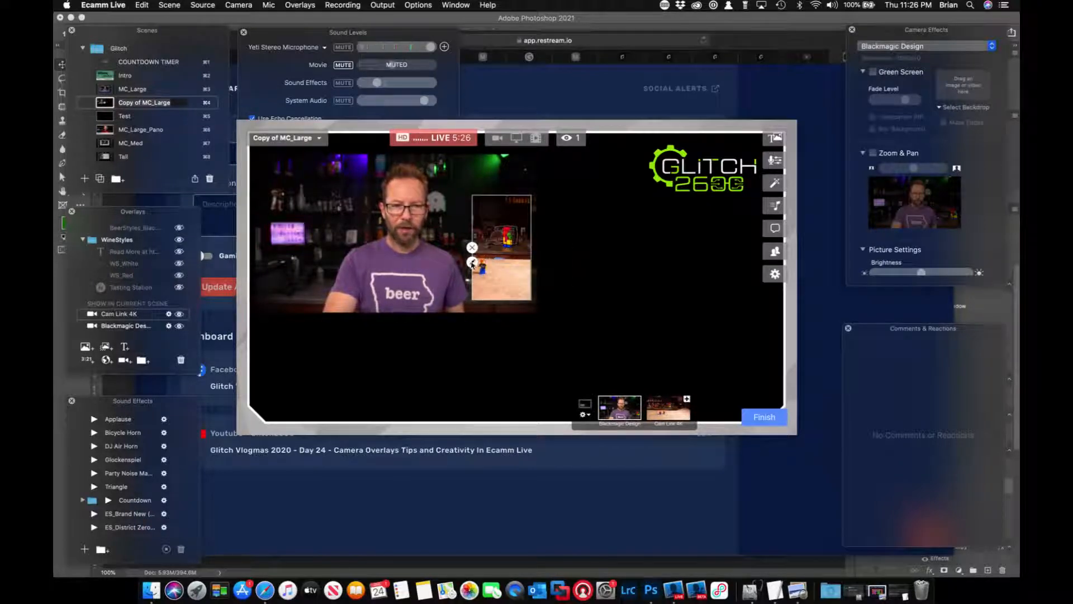
left_click(473, 262)
left_click(565, 269)
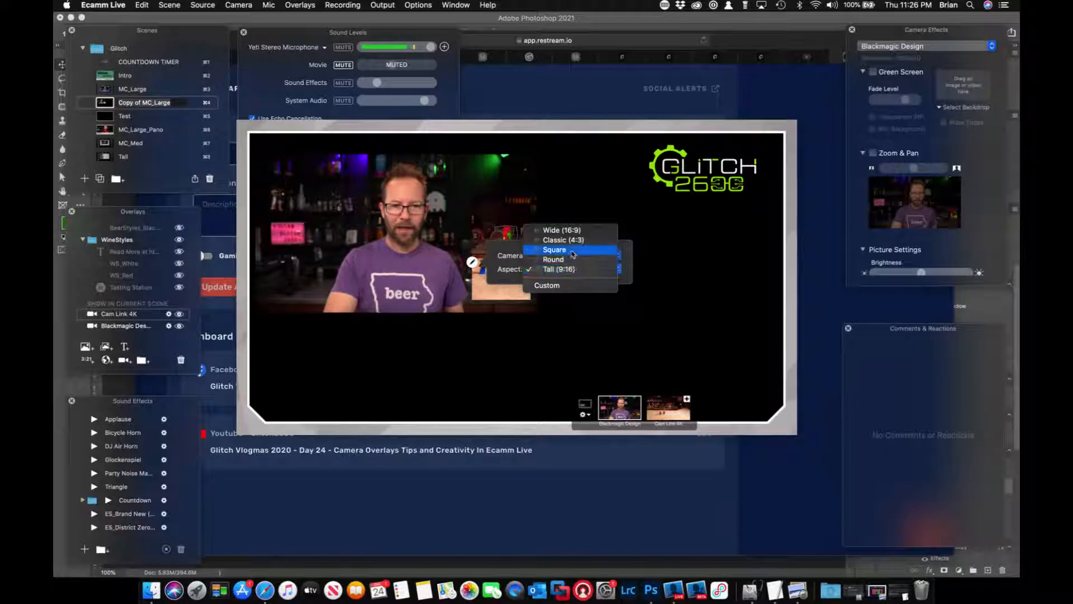
left_click(569, 256)
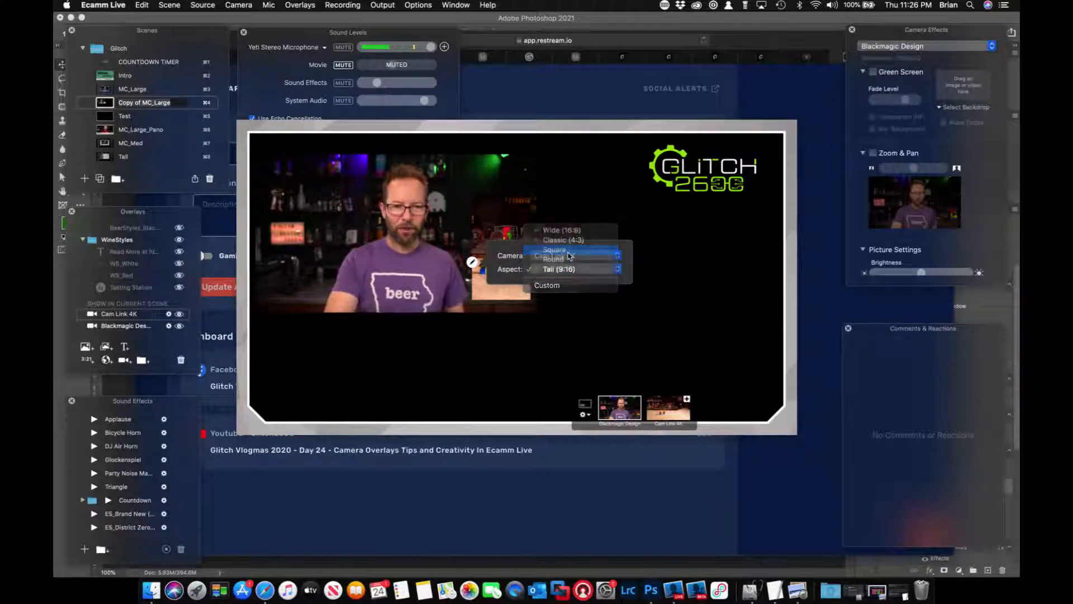
Enlarge the Blackmagic Design overlay until it covers most of the frame, and move it up slightly behind the square overlay.
left_click_drag(493, 291, 753, 533)
left_click(463, 312)
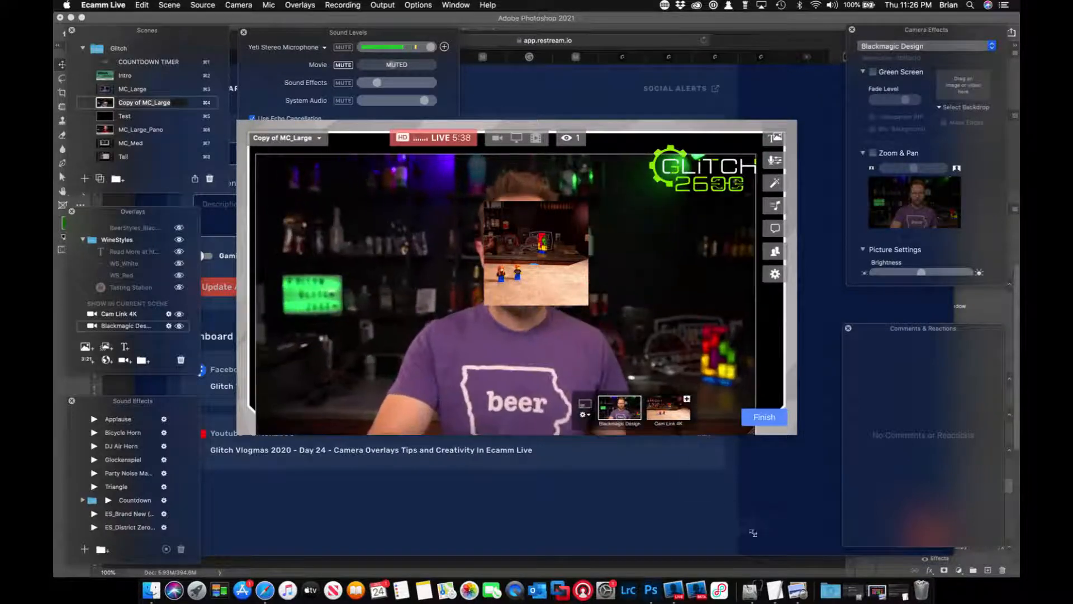
left_click_drag(701, 335, 700, 318)
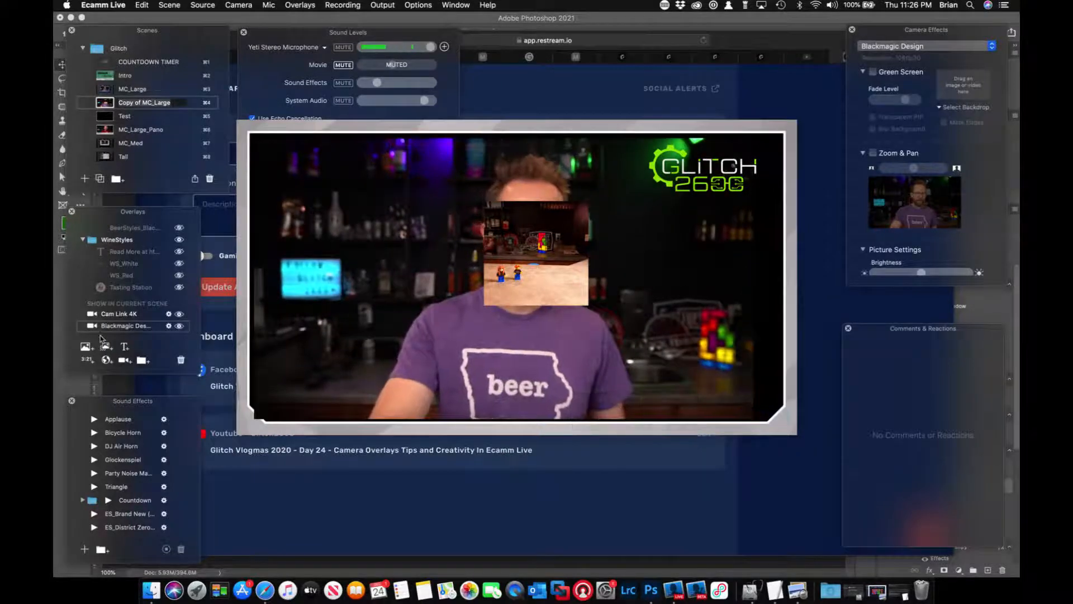
Place the Blackmagic Design overlay beneath single-v6.png in the layer order, then reposition and enlarge it to fill the whole frame opening.
scroll(112, 285, "down", 3)
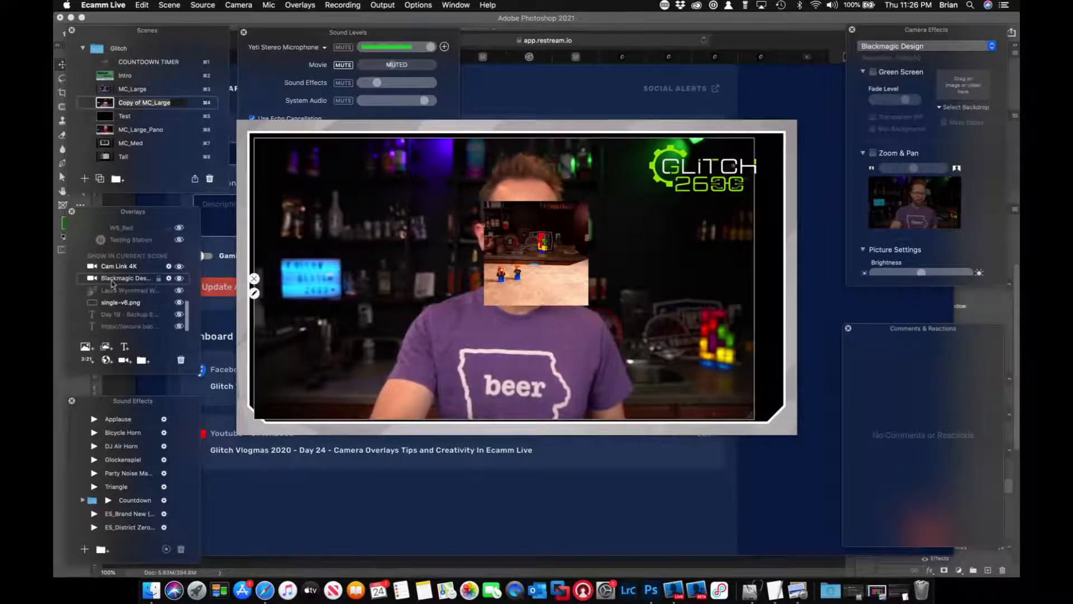
left_click_drag(112, 280, 110, 309)
left_click_drag(389, 306, 379, 292)
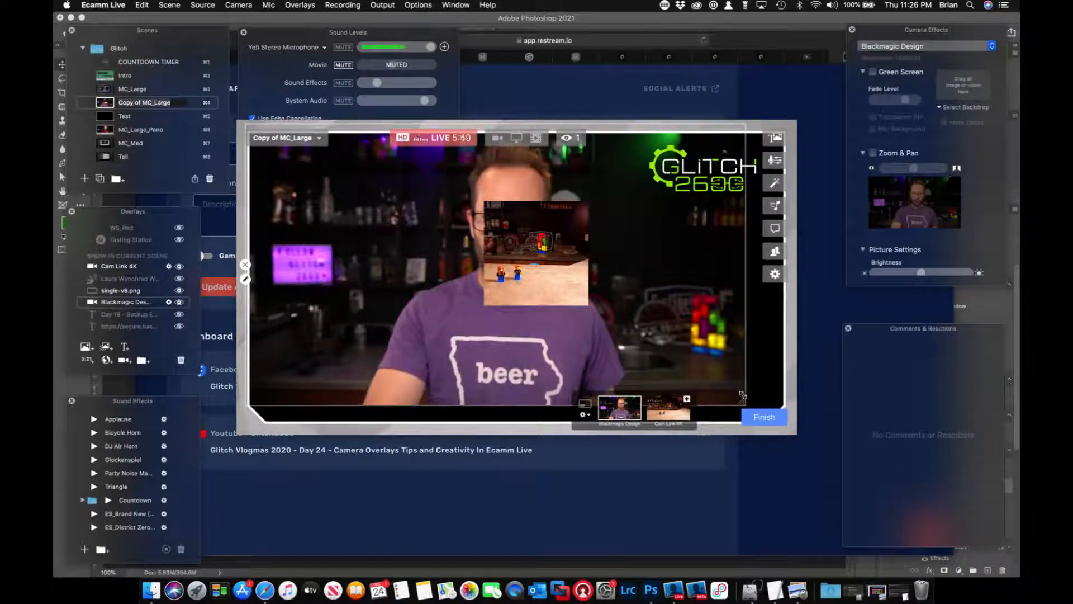
left_click_drag(742, 395, 787, 464)
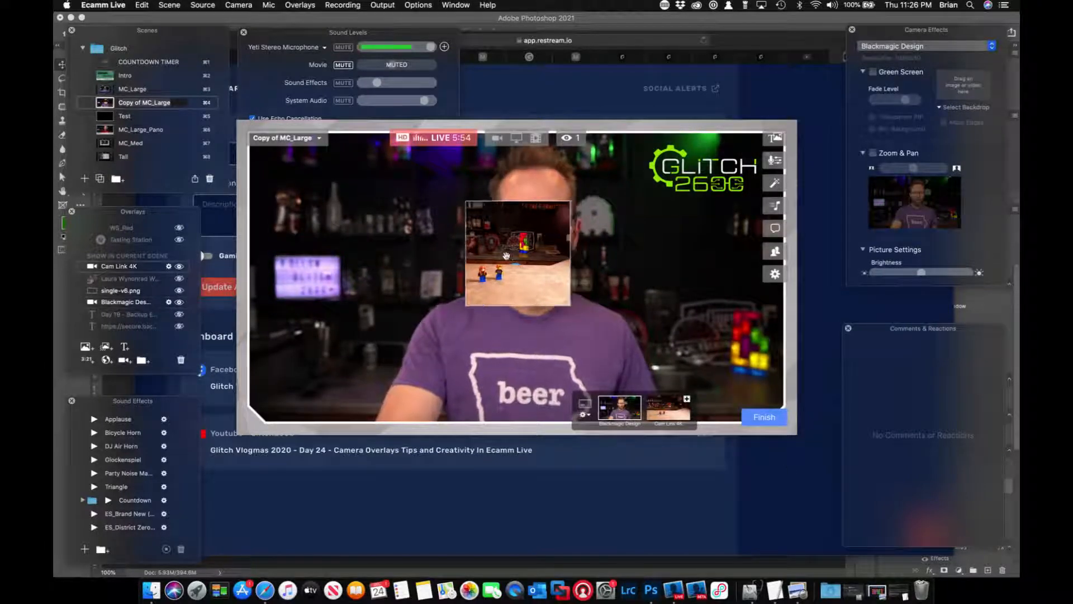
Enable Zoom & Pan for Cam Link 4K, zoom in on the two figures, and move its square overlay to the frame's lower left.
left_click_drag(531, 256, 310, 208)
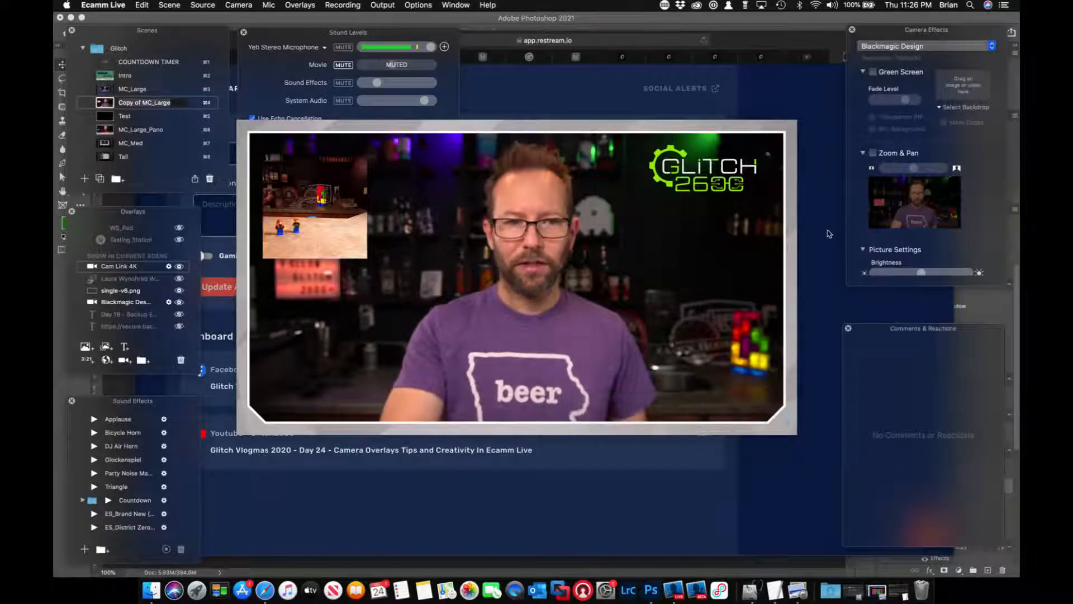
left_click(909, 46)
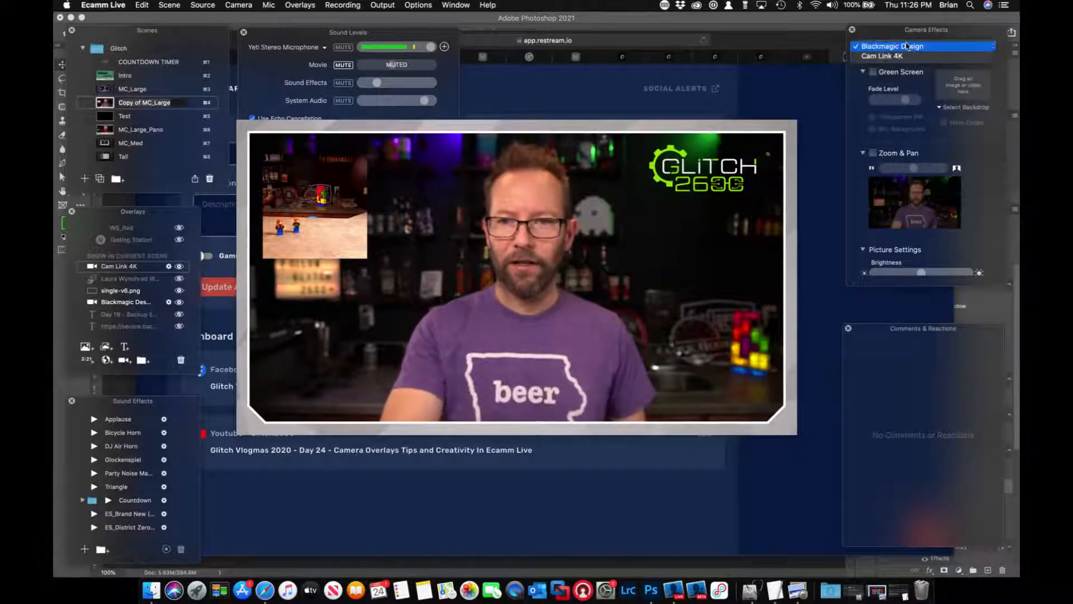
left_click(899, 56)
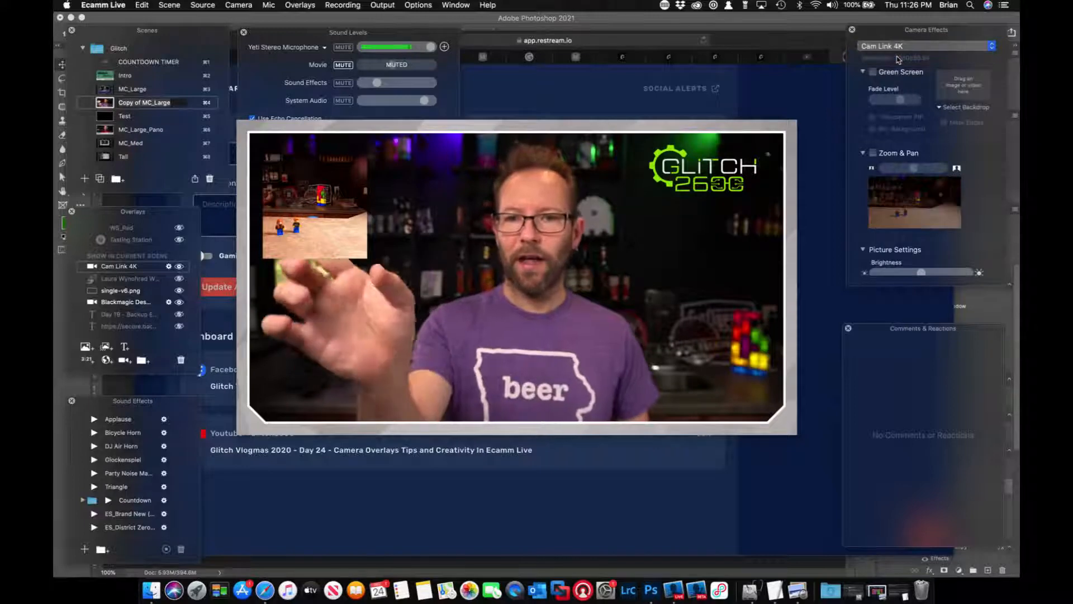
left_click(873, 153)
left_click_drag(915, 169, 886, 205)
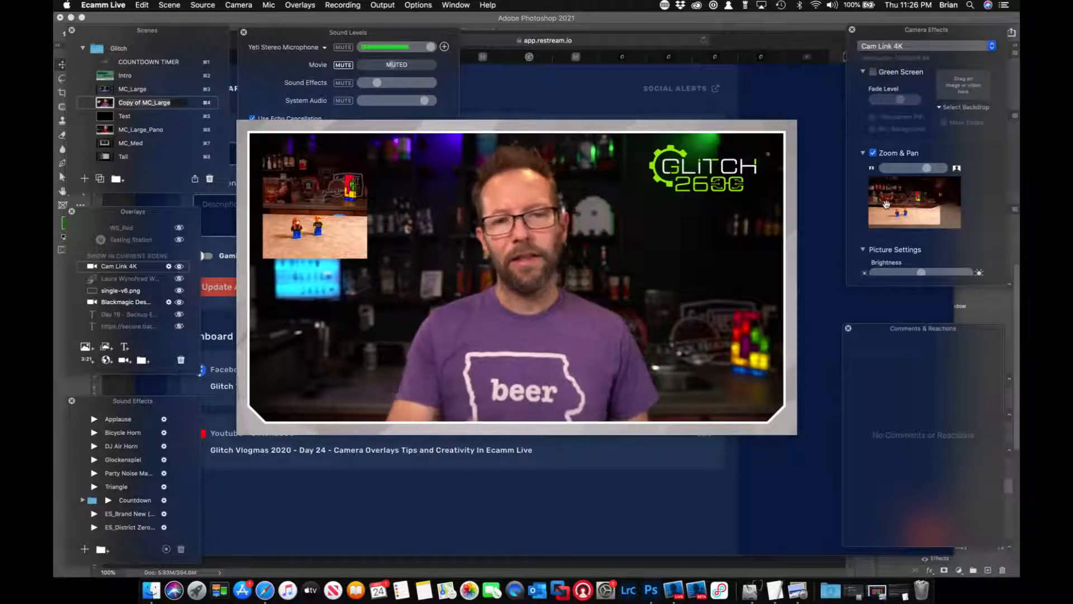
left_click_drag(322, 183, 316, 284)
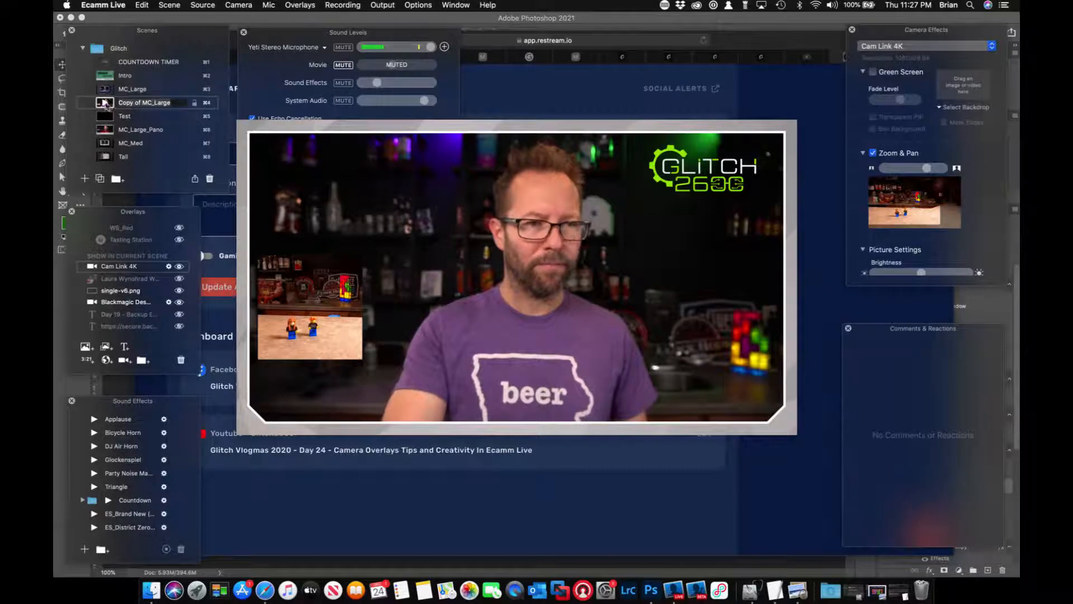
Run the Square_Left scene.
scroll(111, 124, "down", 3)
scroll(111, 125, "down", 4)
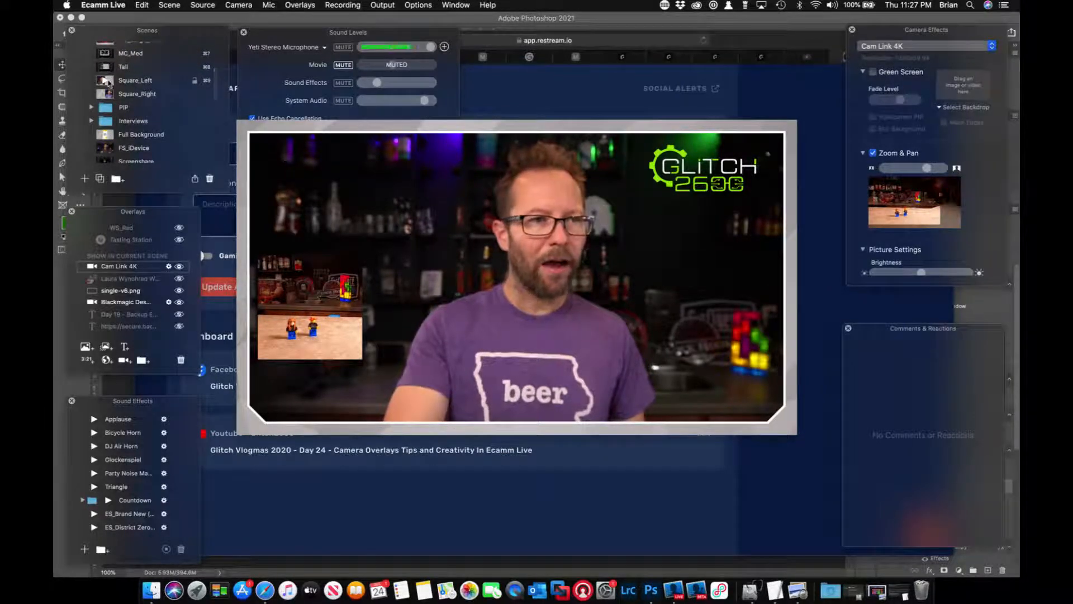
left_click(105, 80)
mouse_move(269, 209)
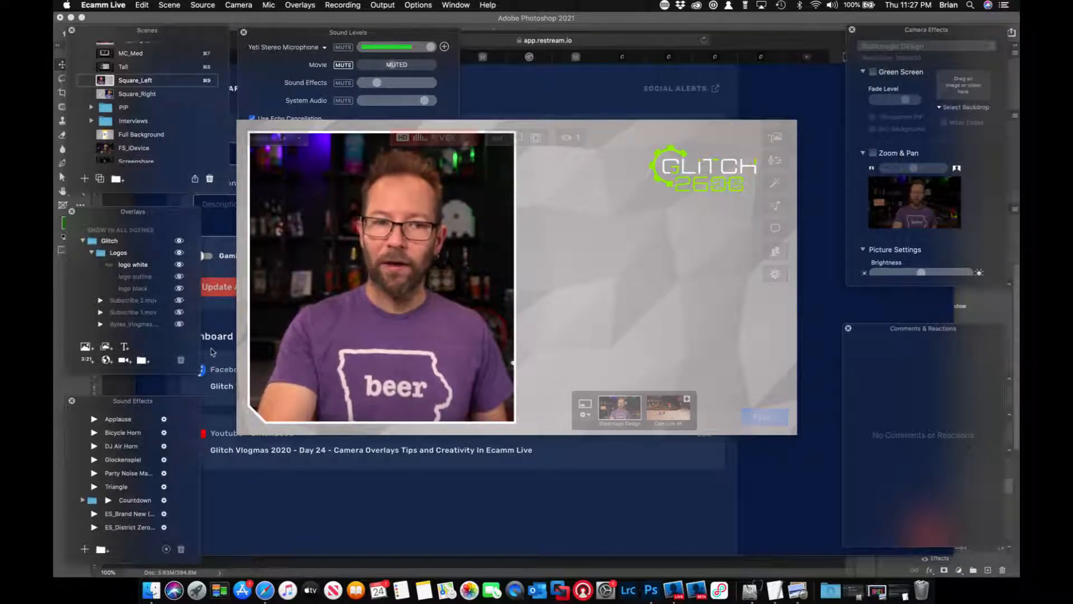
Add a camera overlay to the Square_Left scene, set its camera to Cam Link 4K, and place it in the lower right area.
left_click(124, 360)
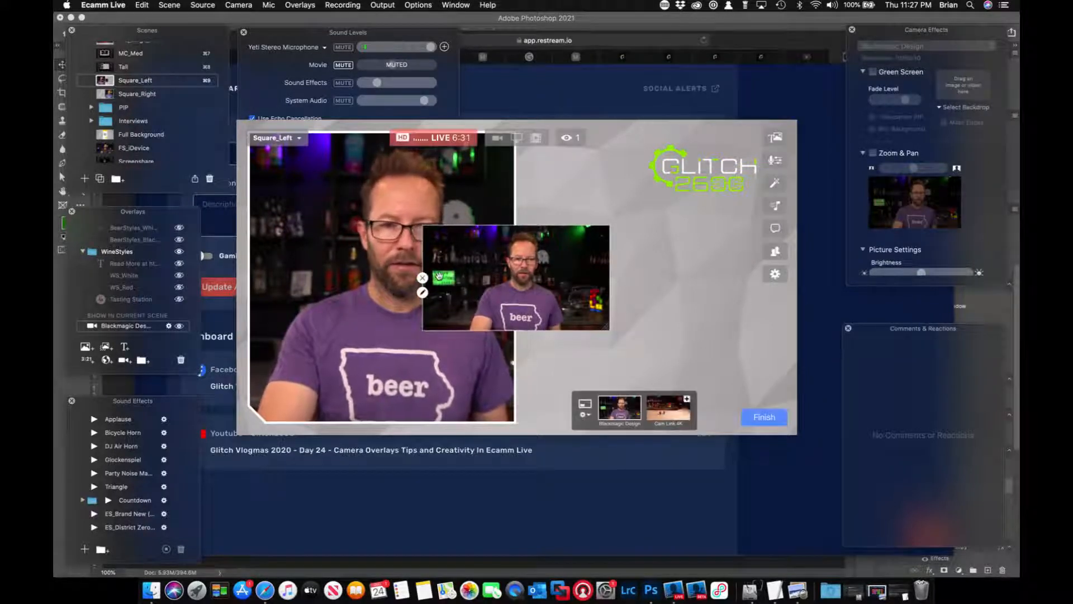
left_click(423, 292)
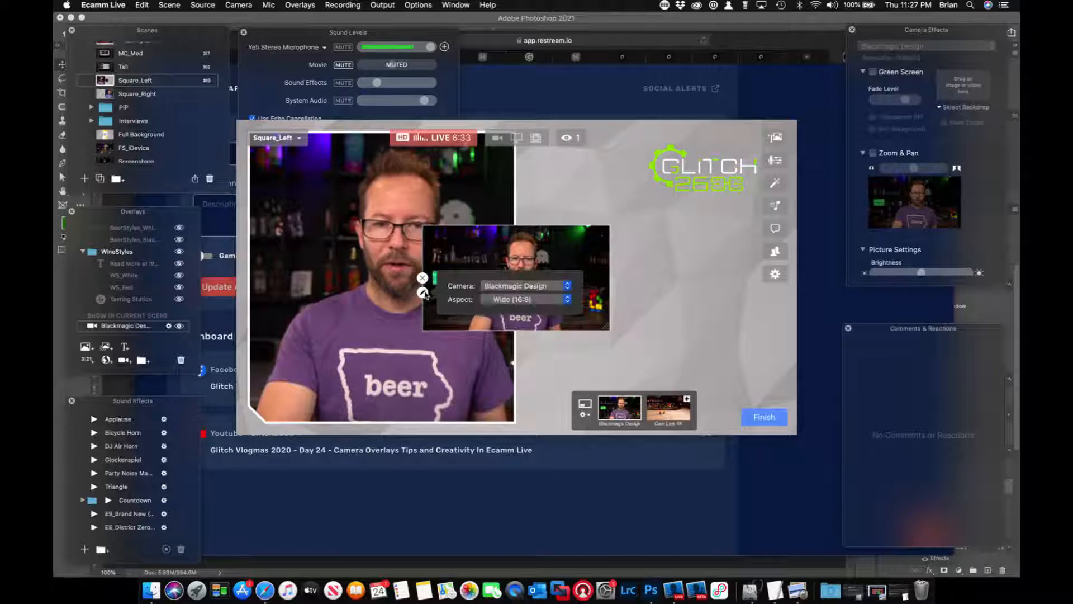
left_click(511, 286)
left_click(510, 296)
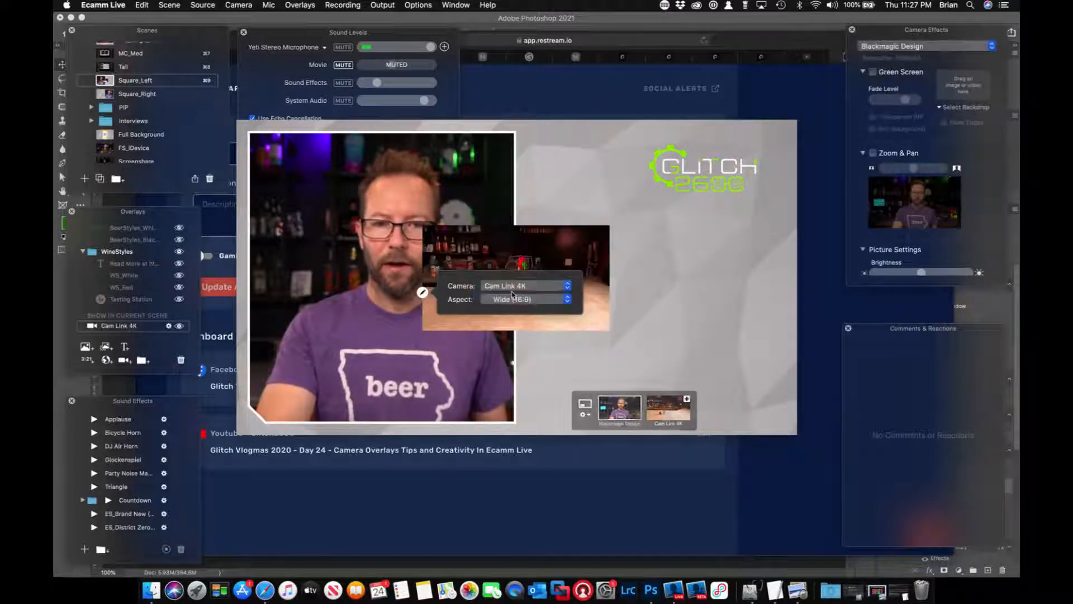
left_click_drag(499, 255, 663, 323)
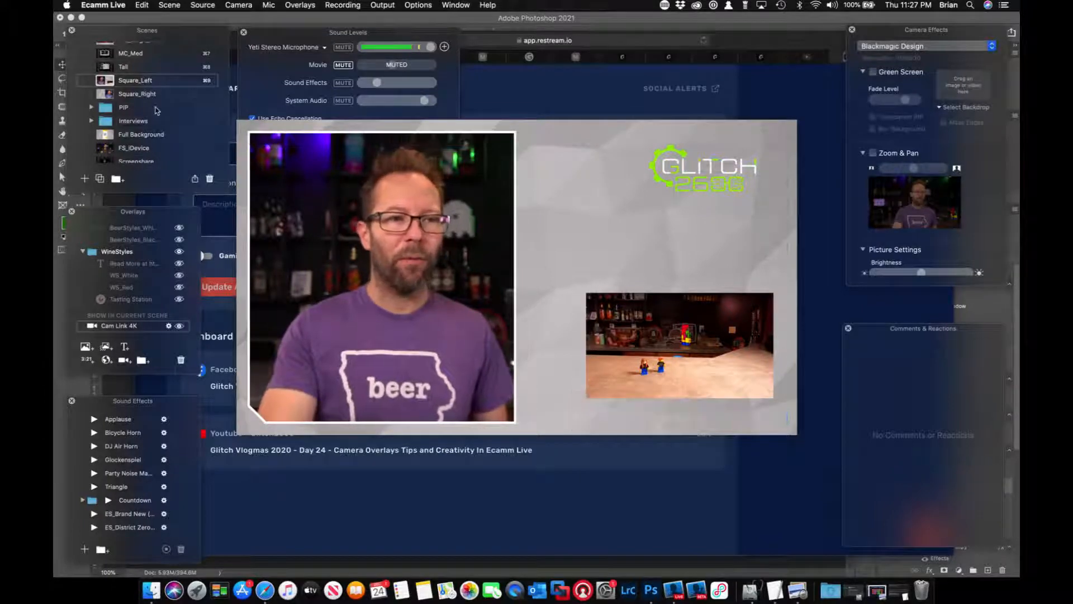
Delete the Cam Link 4K overlay from the Square_Left scene.
mouse_move(641, 317)
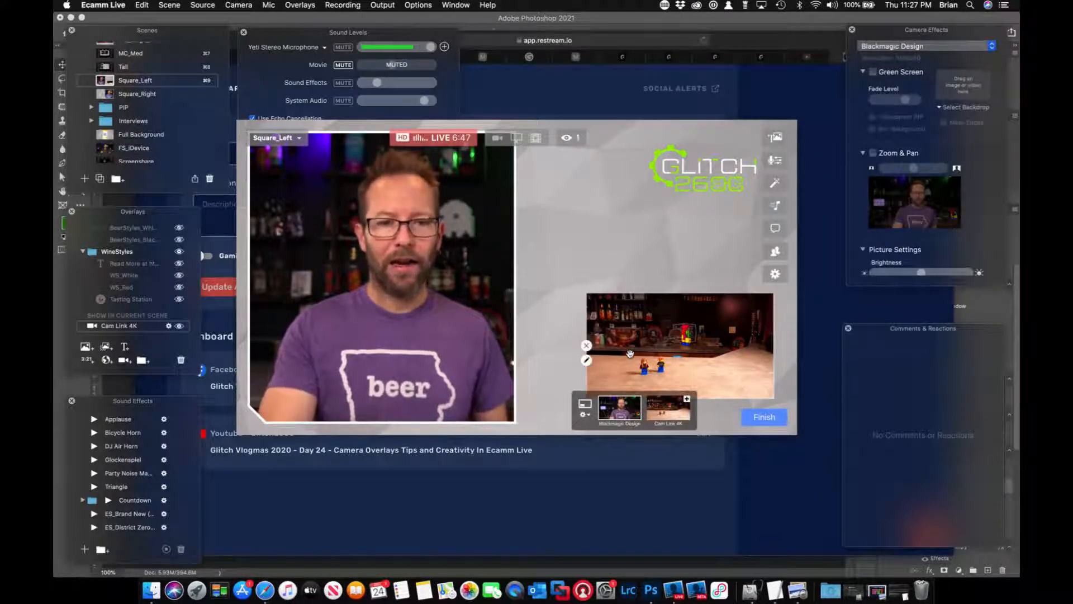
left_click(181, 359)
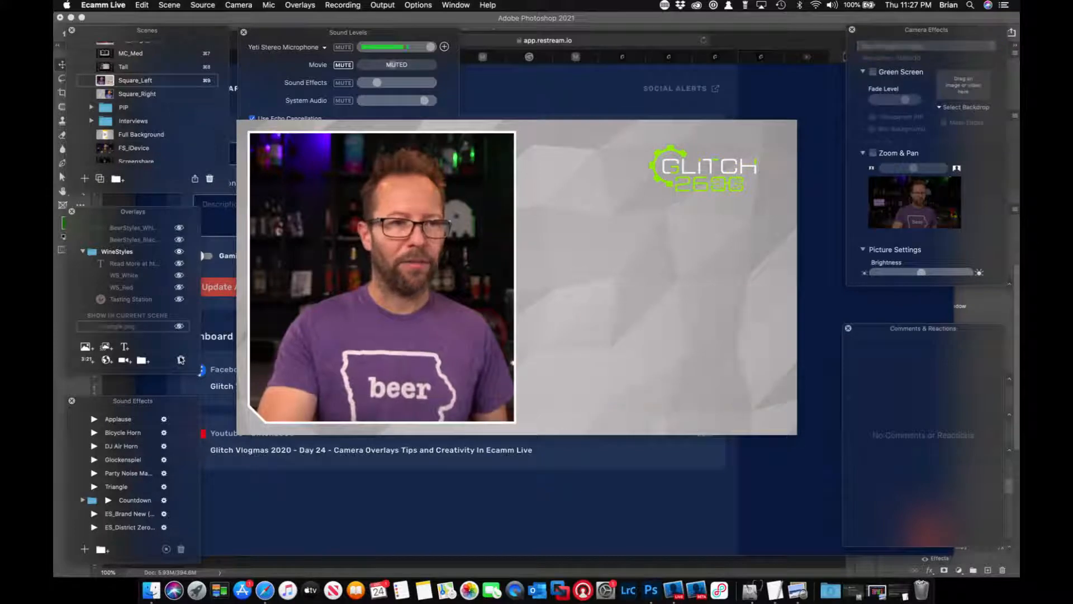
Expand the PIP scene folder and run the PIP 1 Mdm scene to examine its picture-in-picture layout.
left_click(92, 107)
left_click(118, 136)
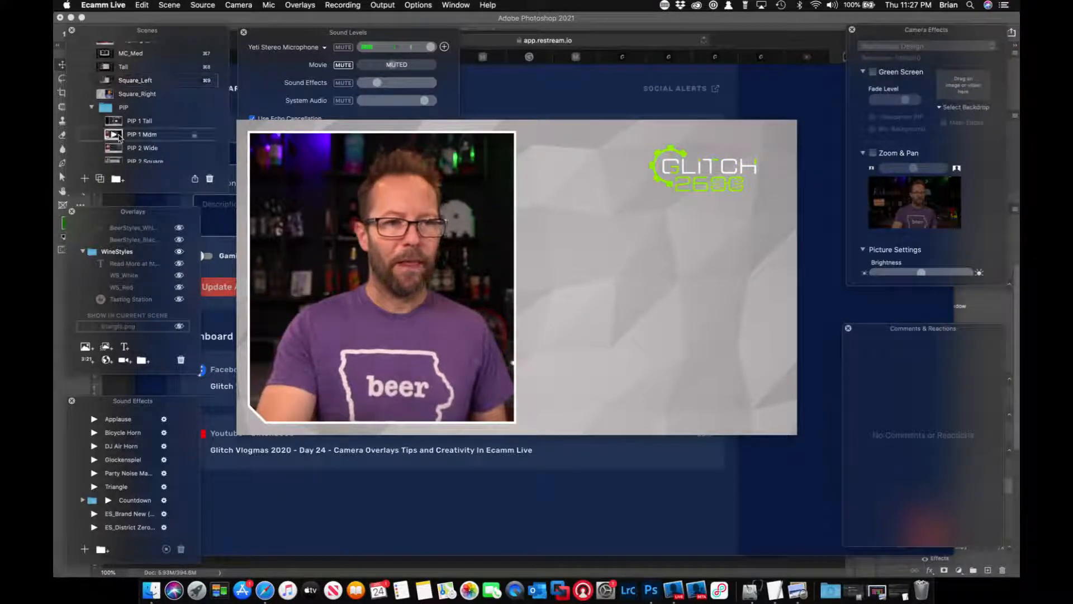
mouse_move(579, 267)
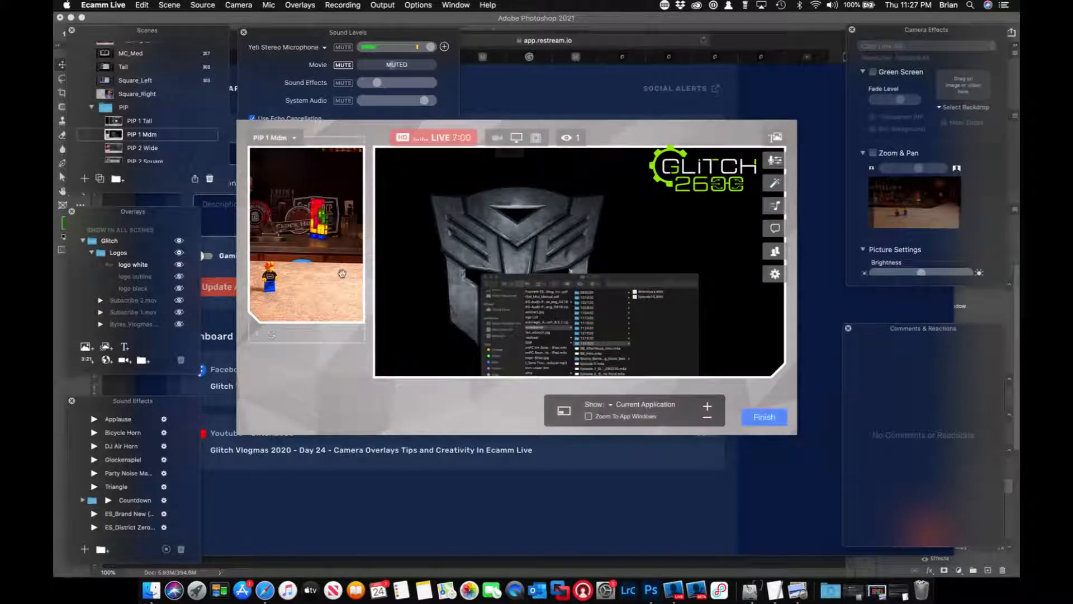
mouse_move(353, 260)
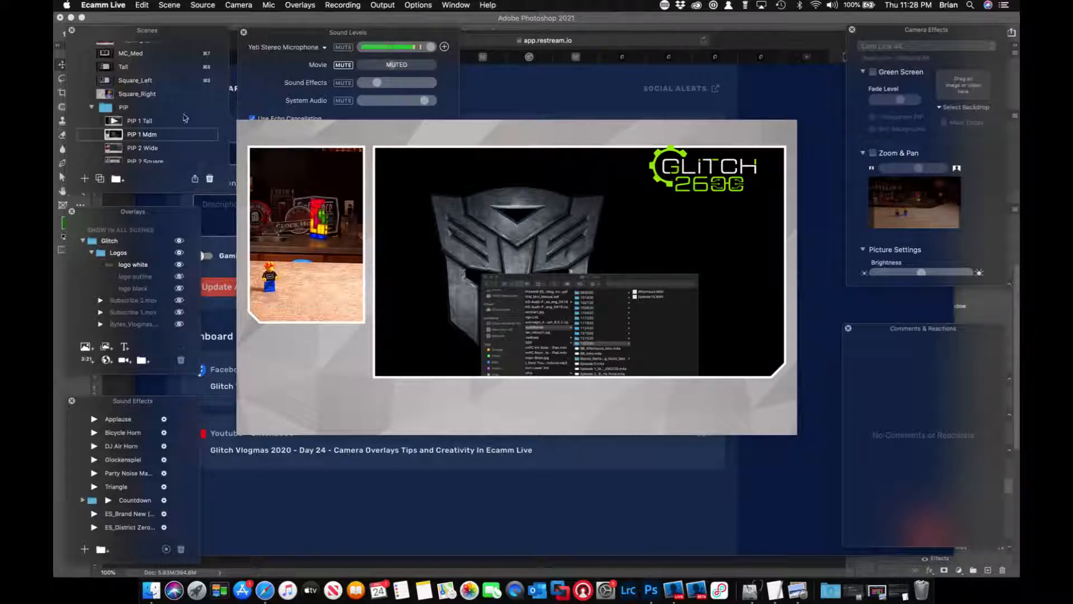
Run the MC_Large scene.
scroll(104, 117, "up", 3)
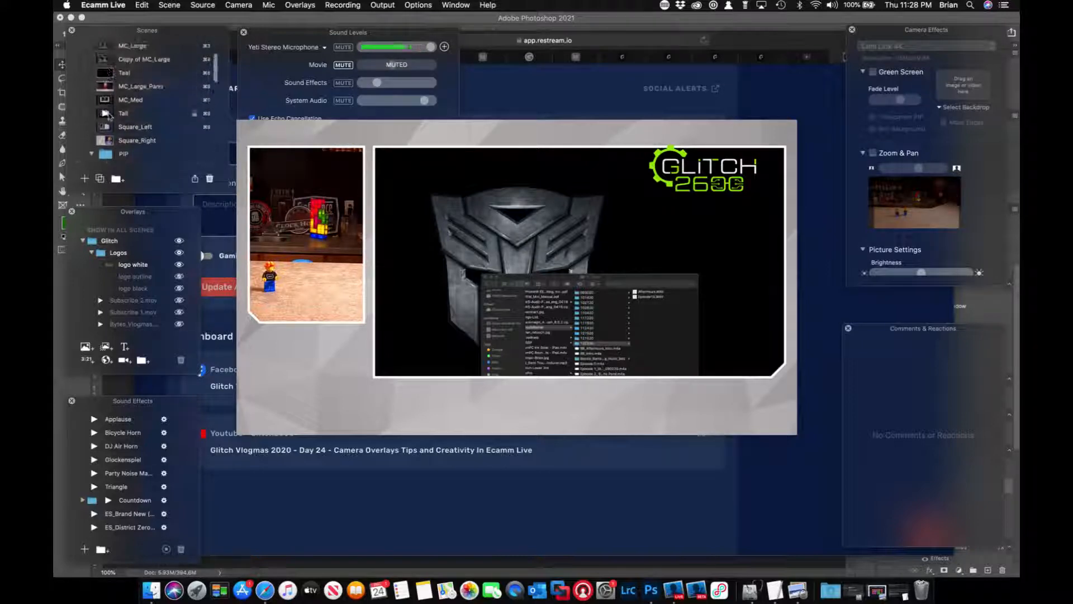
scroll(107, 63, "up", 3)
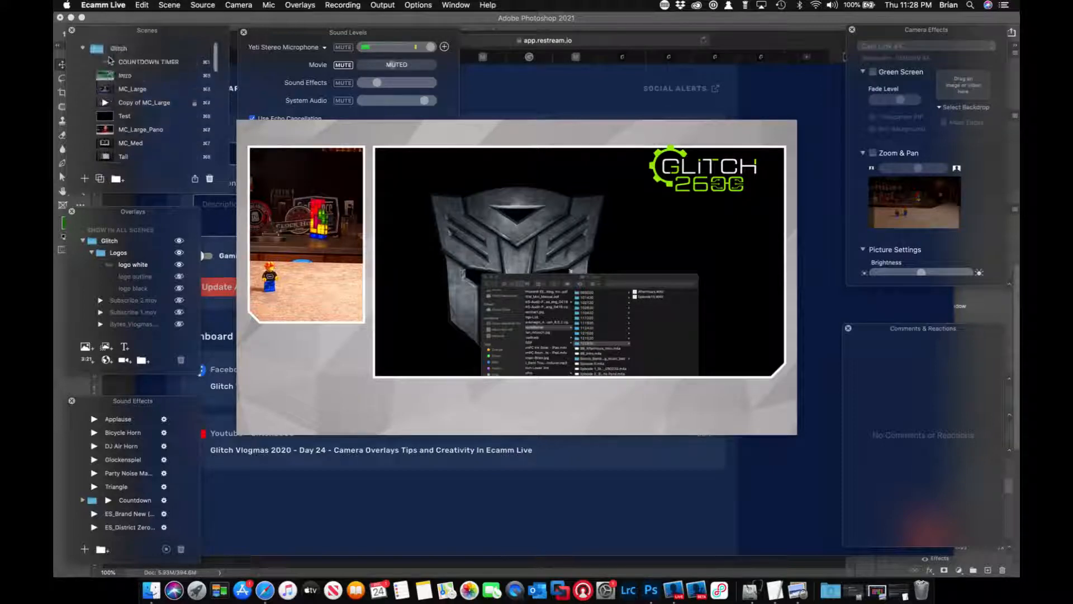
left_click(107, 89)
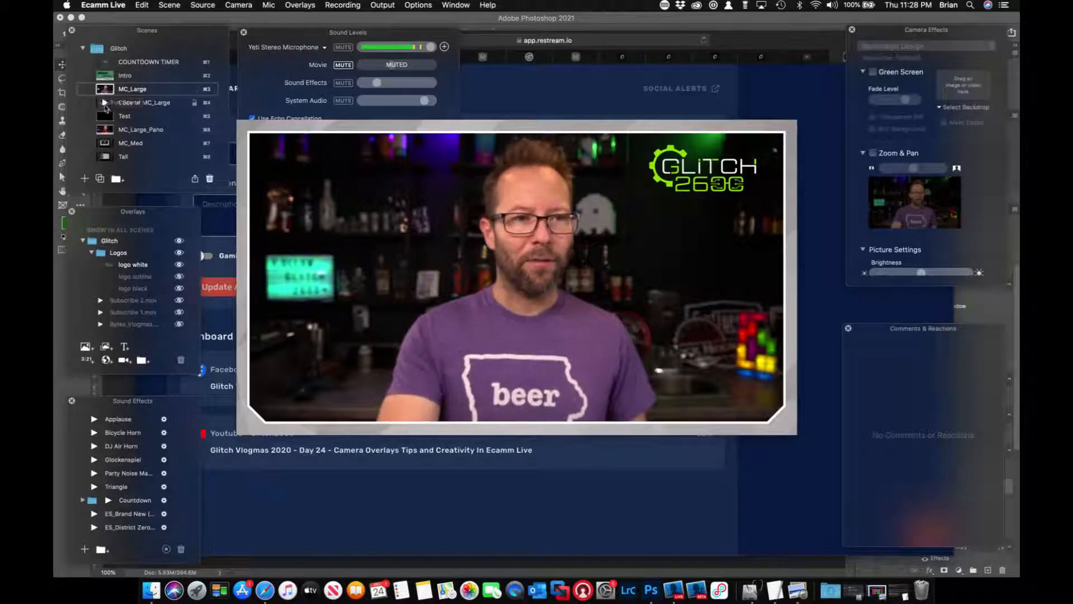
Switch to the Copy of MC_Large scene and add another Blackmagic Design camera overlay at the frame's upper right.
left_click(106, 104)
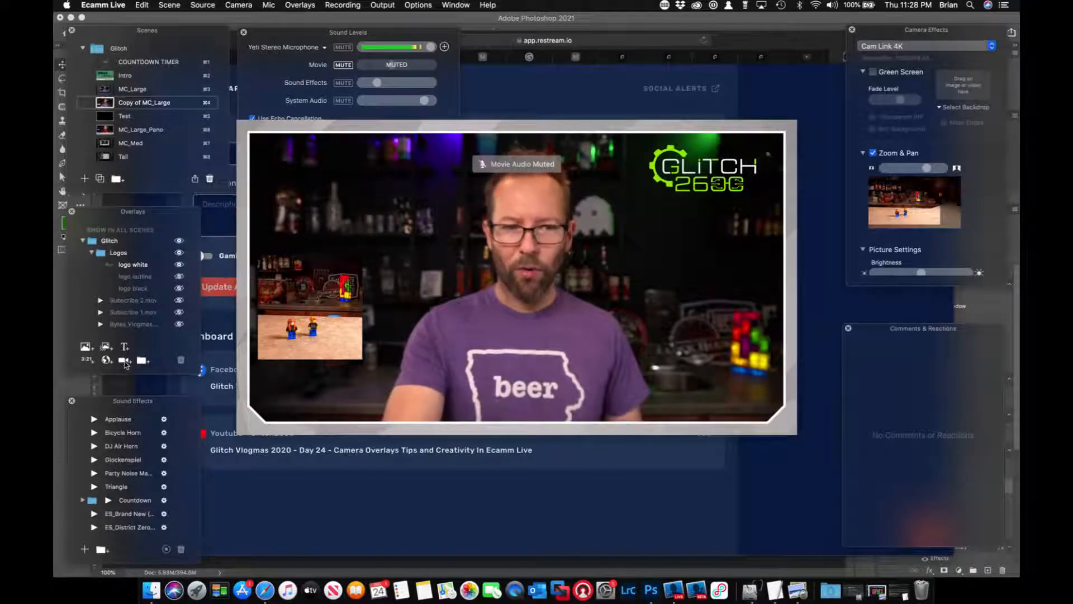
left_click(125, 361)
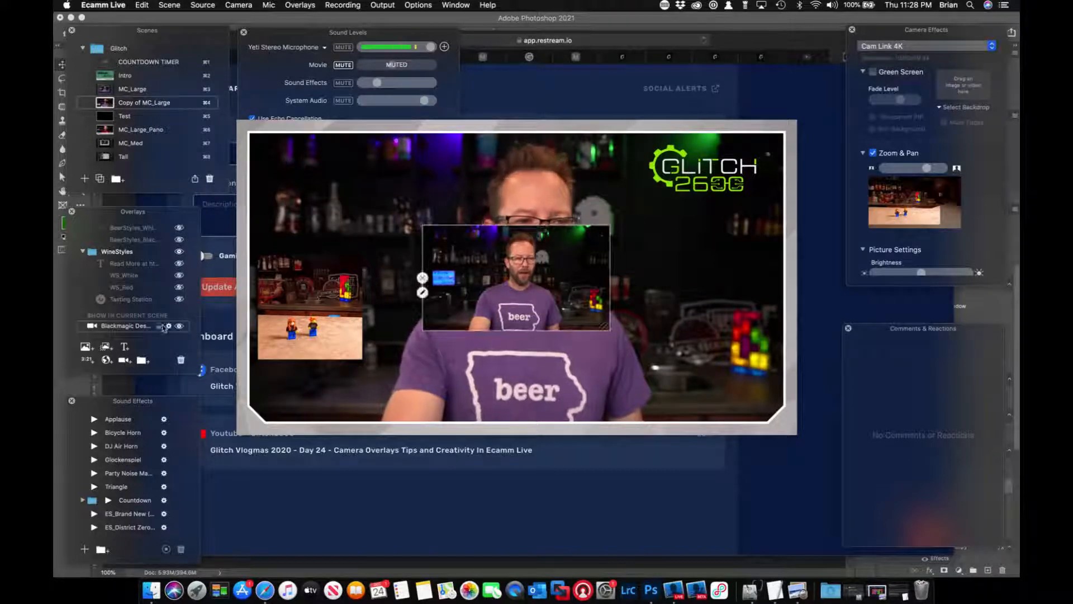
left_click_drag(515, 294, 710, 224)
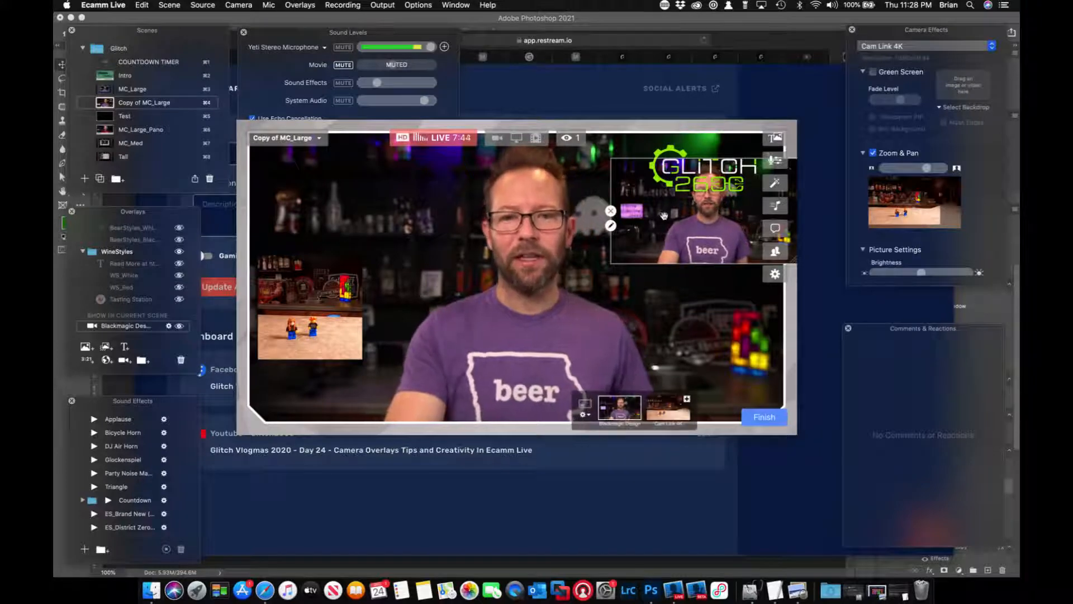
Try adjusting the Blackmagic Design camera's brightness in the camera effects, then reset its picture settings.
left_click(923, 45)
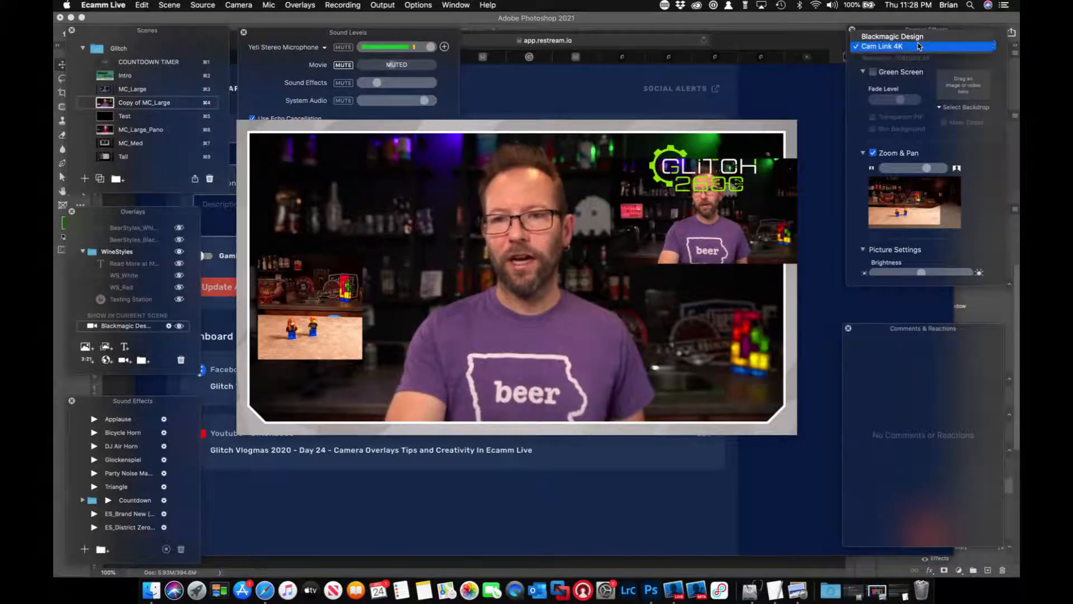
left_click(917, 37)
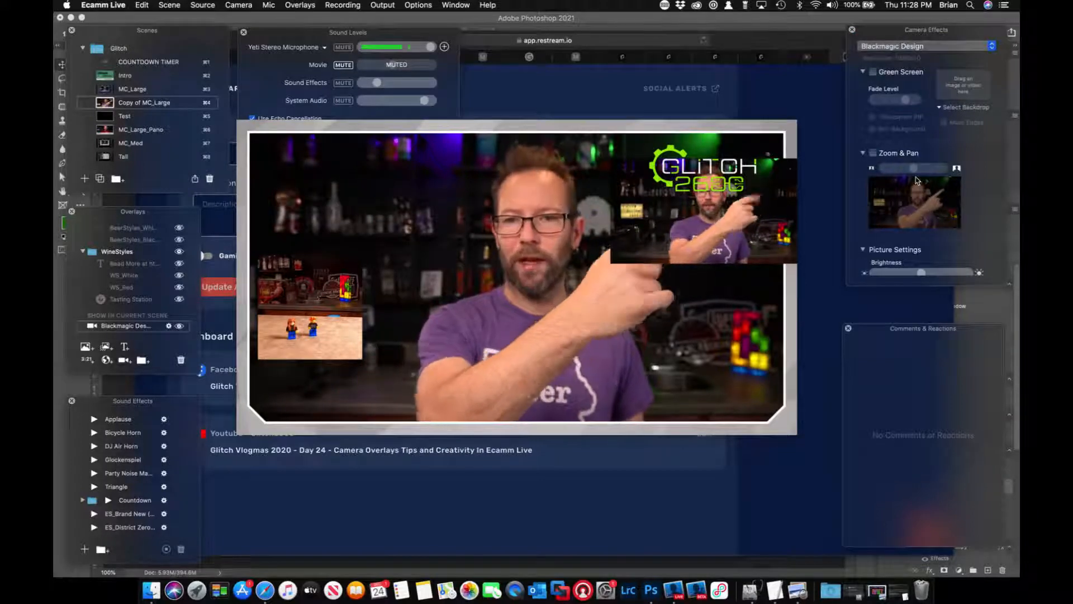
scroll(951, 215, "down", 3)
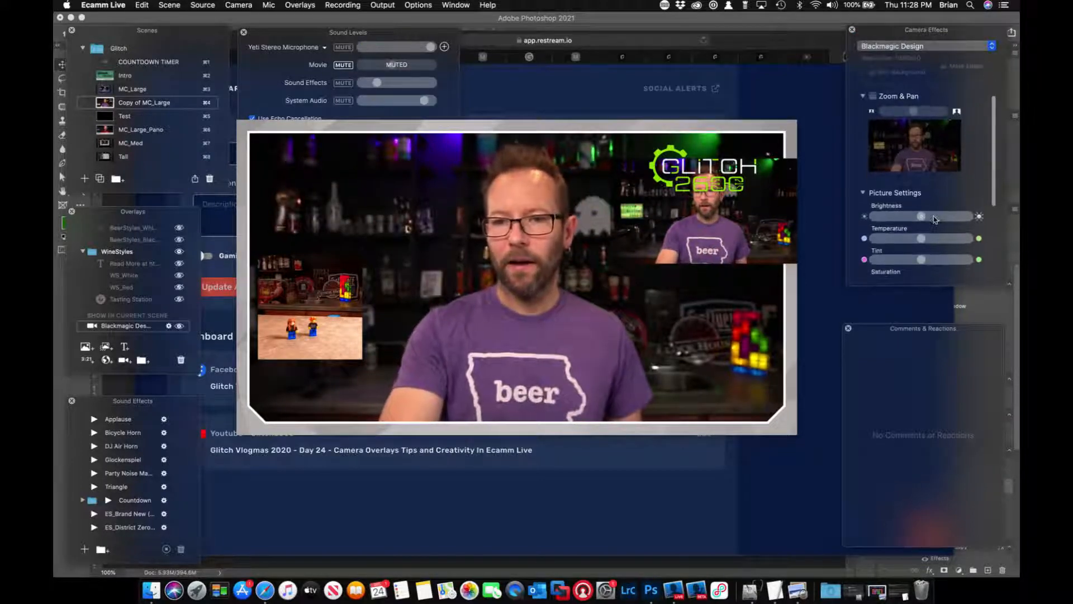
left_click(933, 217)
mouse_move(932, 219)
left_mouse_down()
mouse_move(957, 220)
mouse_move(917, 223)
left_mouse_up()
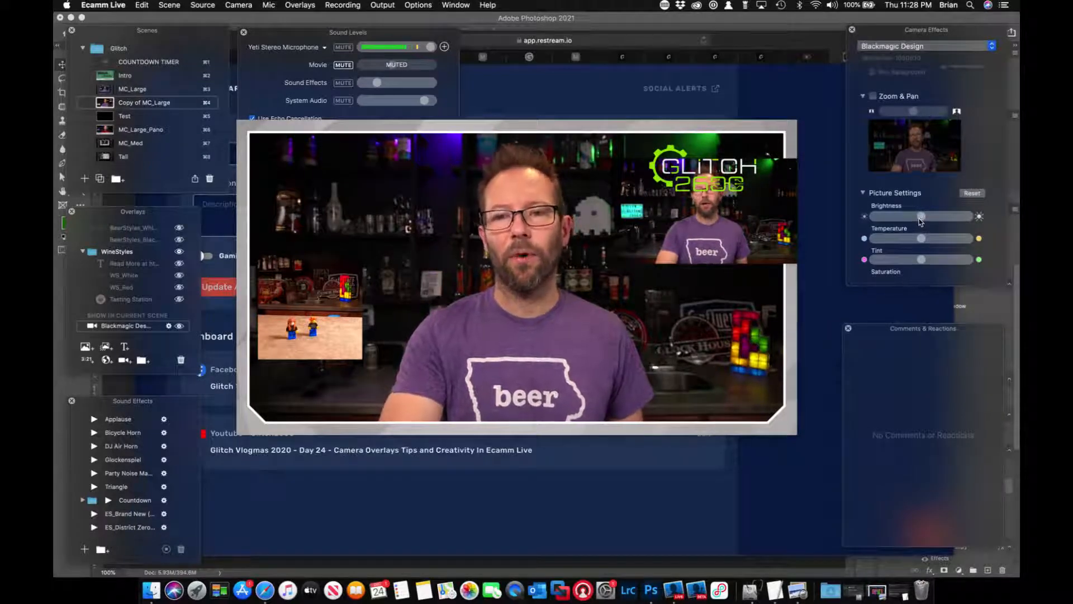
left_click(977, 196)
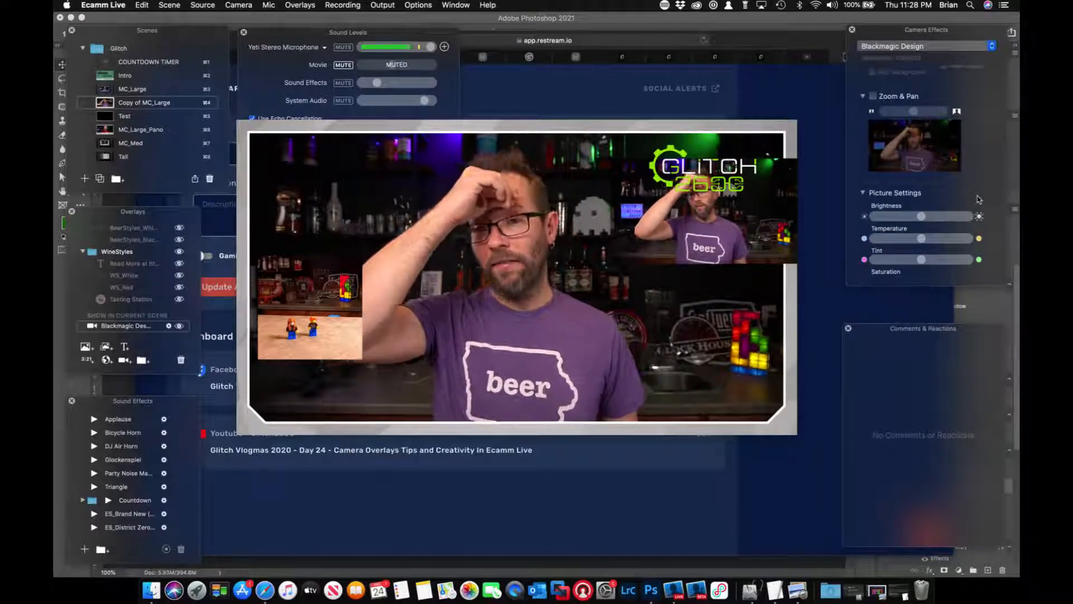
Run the Test scene and show its Left, Right and Center camera overlays side by side.
left_click(106, 116)
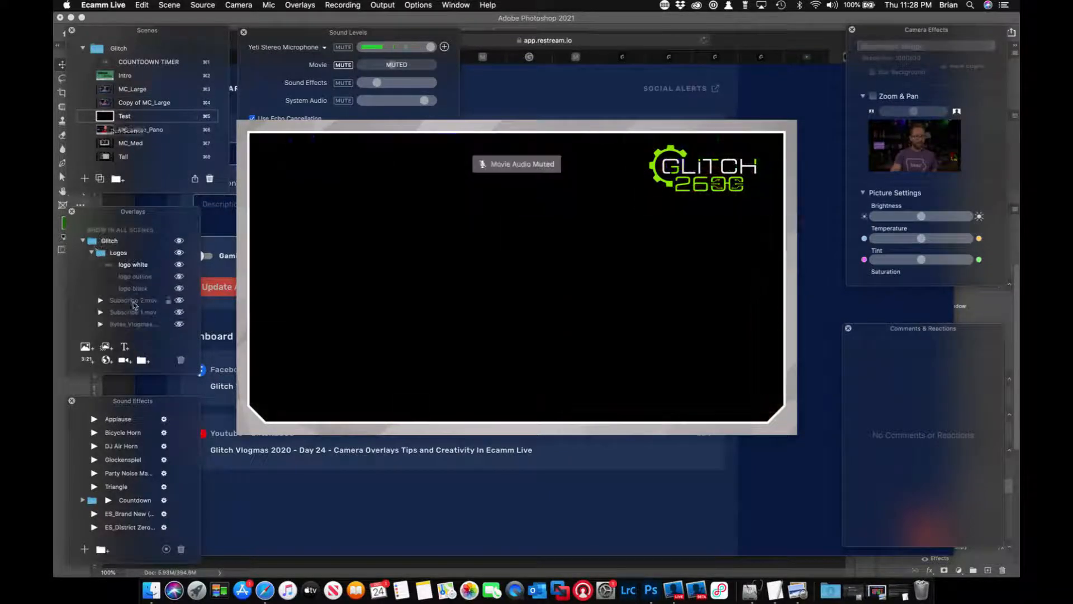
scroll(135, 307, "up", 5)
scroll(134, 306, "down", 10)
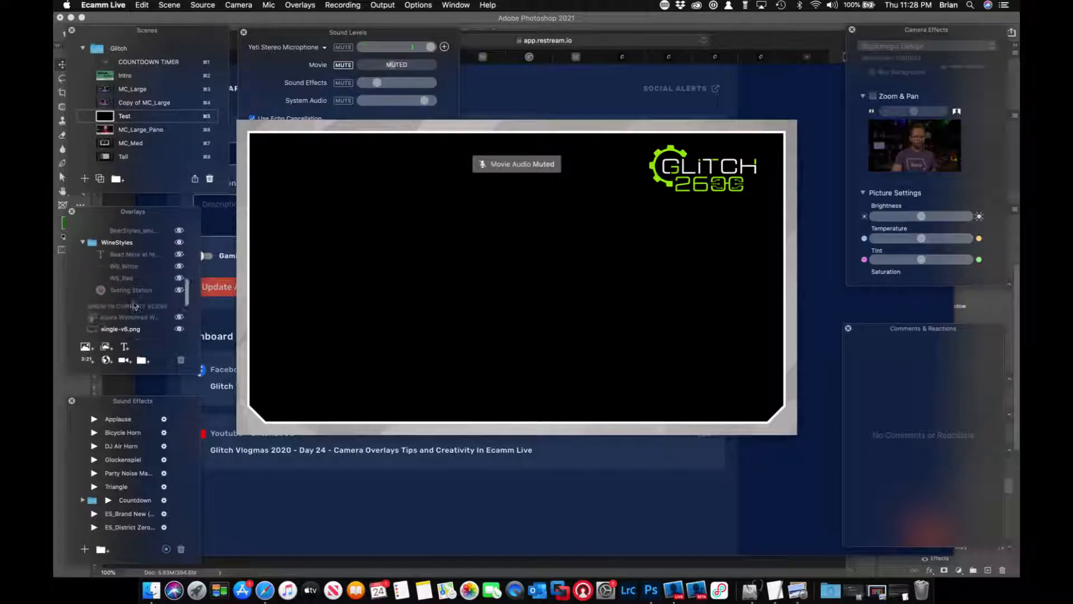
scroll(135, 306, "down", 3)
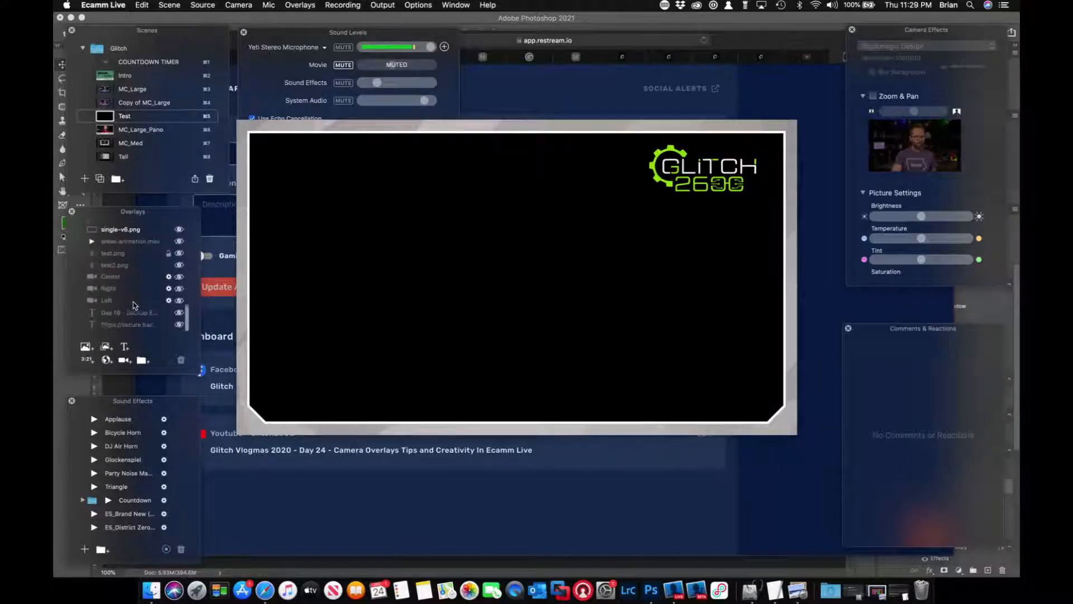
left_click(180, 303)
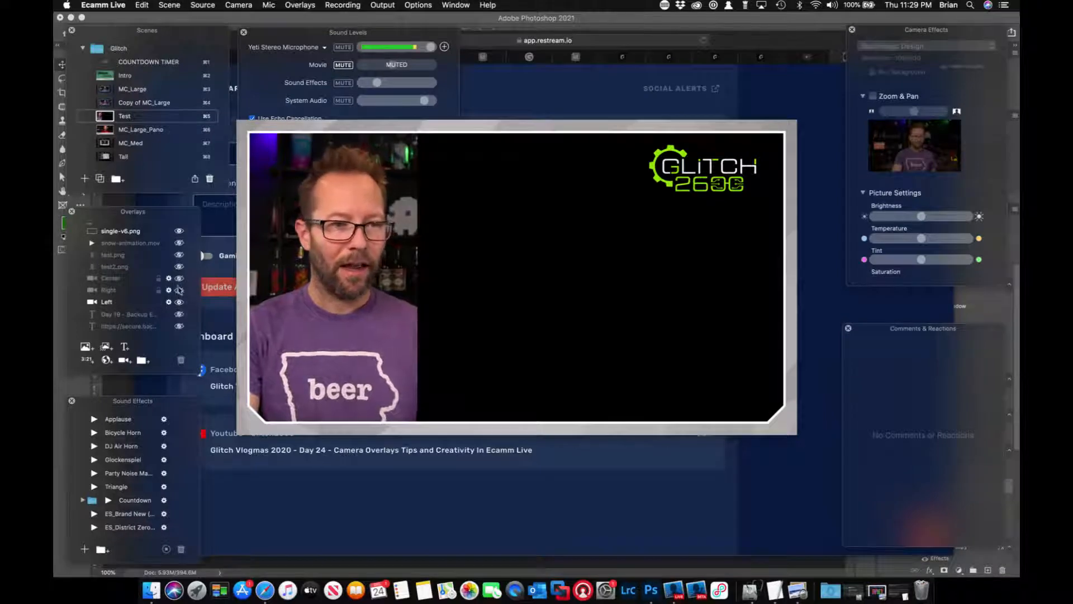
left_click(179, 291)
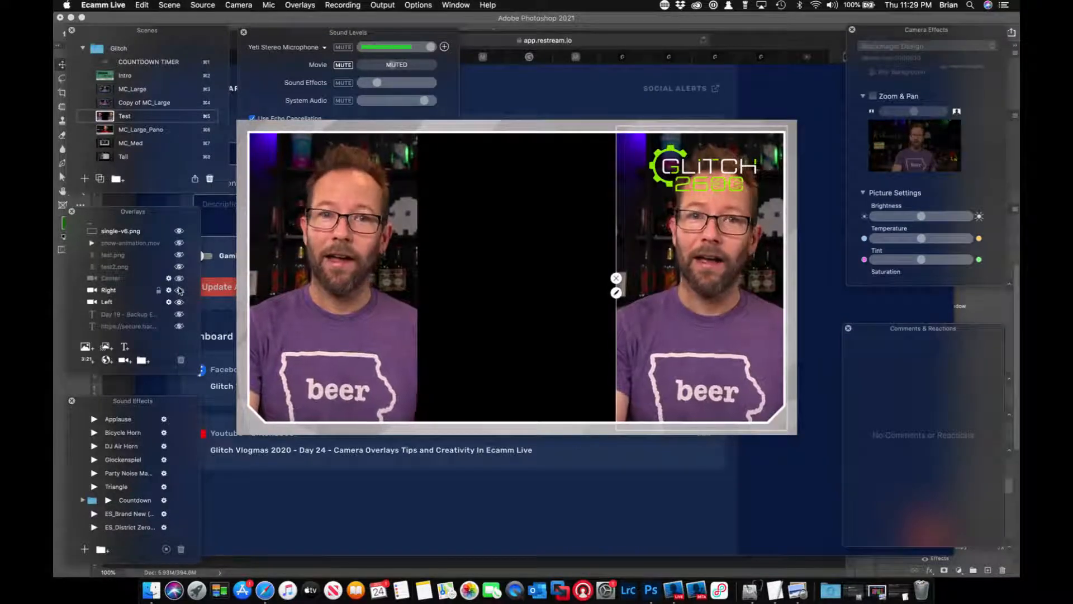
left_click(179, 279)
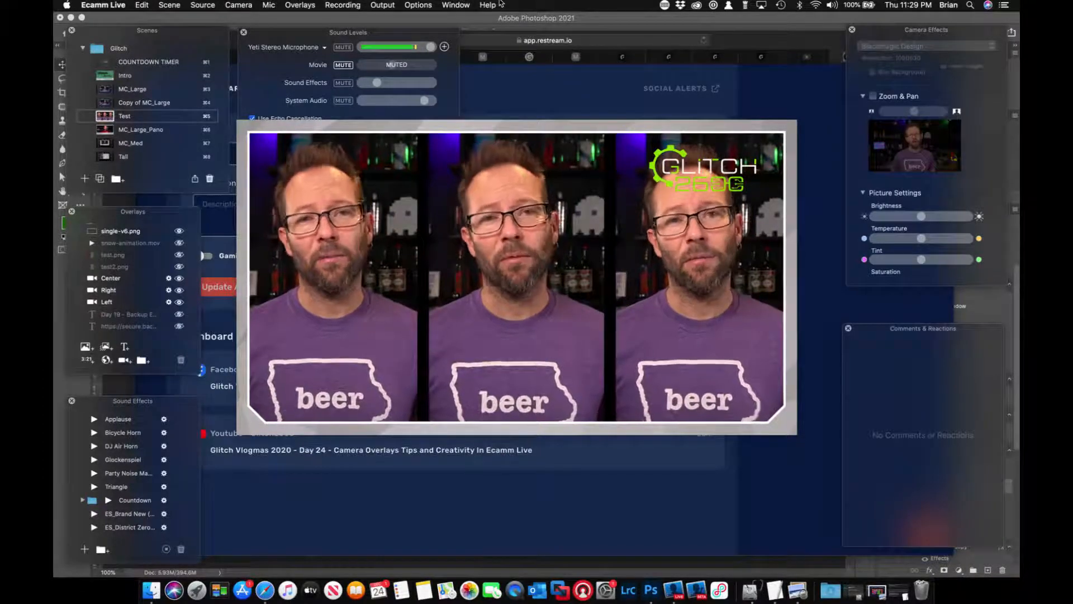
Show the test2.png and snow-animation.mov overlays, and move the Center camera overlay above both in the layer order.
left_click(179, 267)
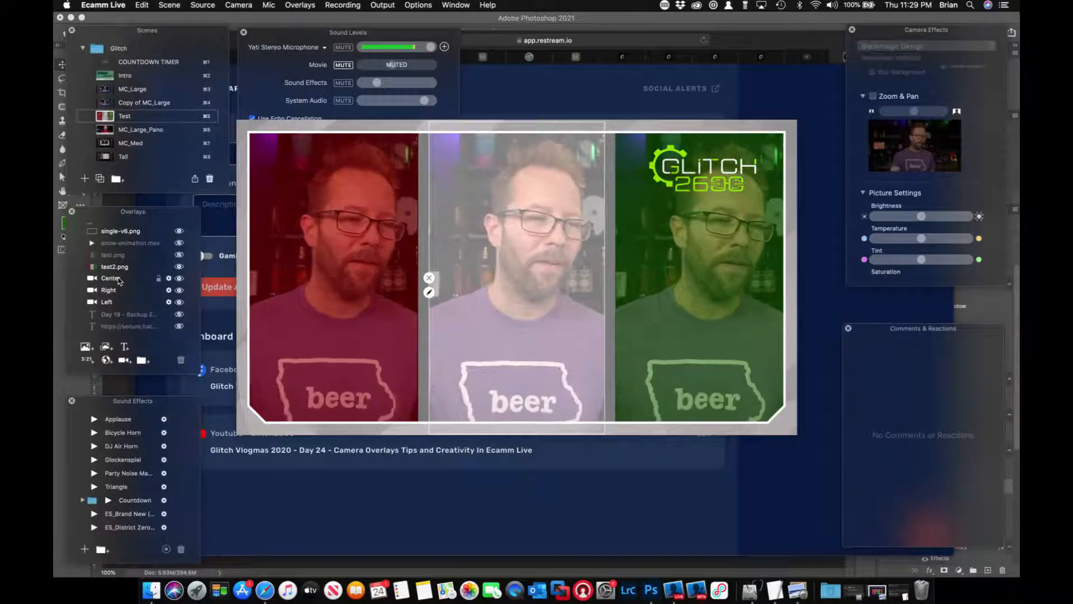
left_click_drag(119, 280, 116, 261)
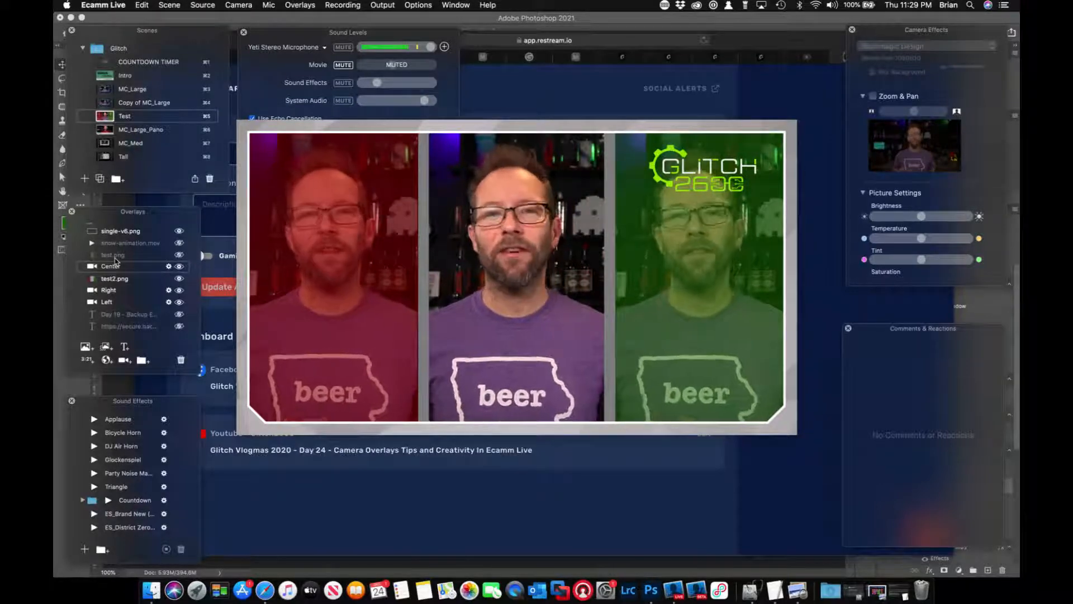
left_click(179, 244)
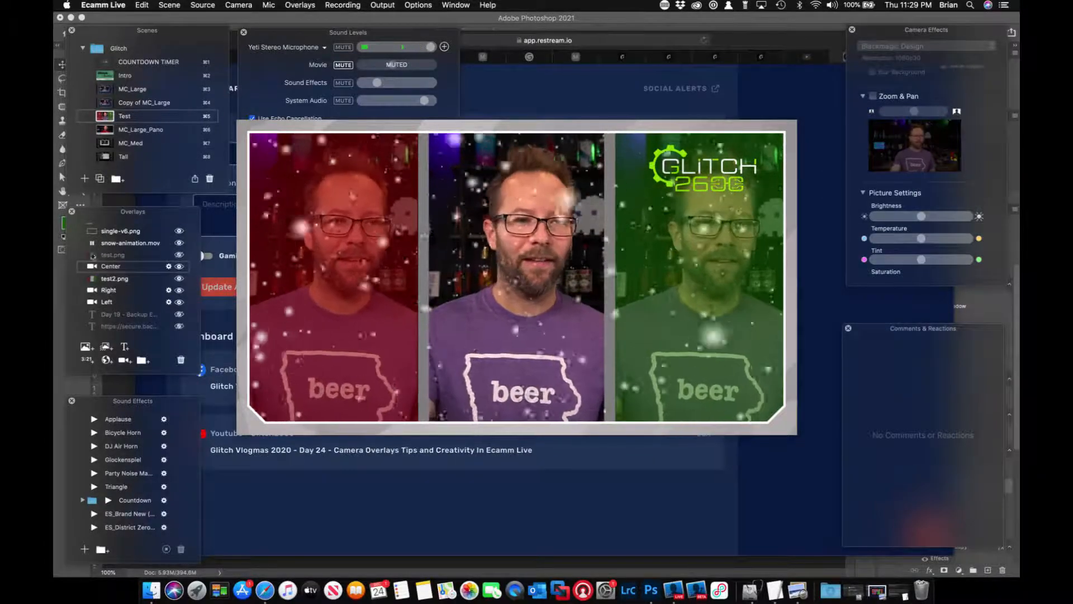
left_click_drag(110, 267, 111, 243)
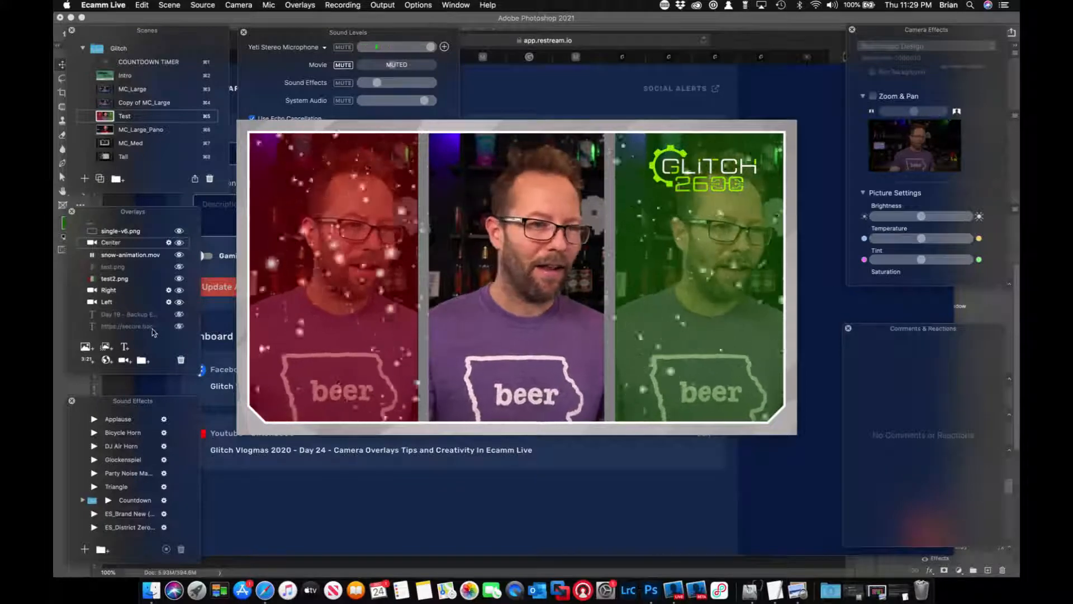
Add a Cam Link 4K camera overlay with Round aspect and place it in the frame's lower-left corner.
left_click(125, 361)
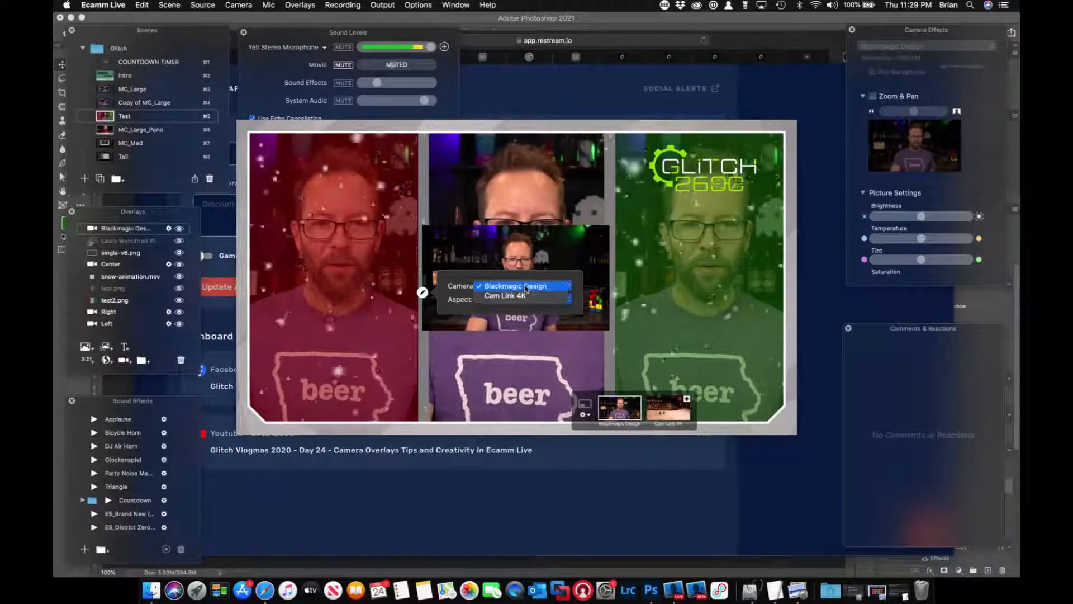
left_click(521, 296)
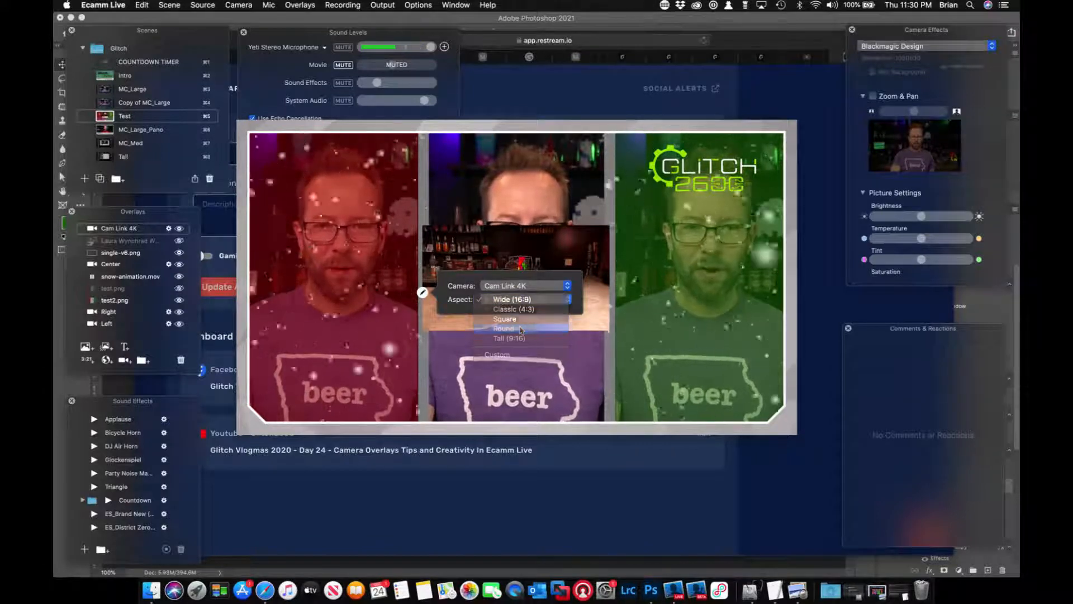
left_click_drag(395, 219, 314, 342)
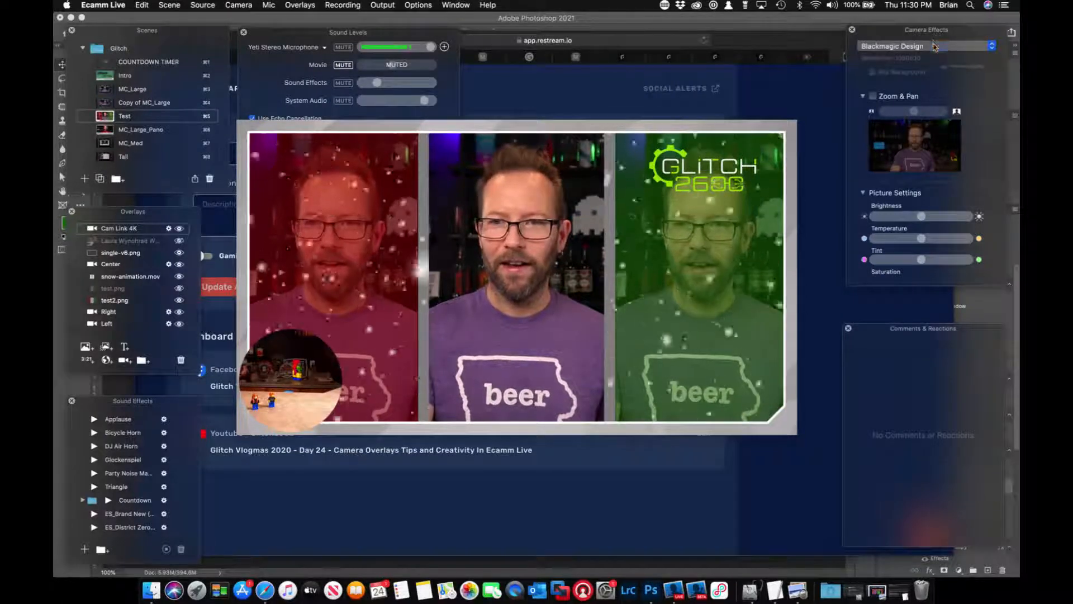
Enable Zoom & Pan for Cam Link 4K, zoom and pan onto the two figures, and fit the round overlay inside the frame's lower-left corner.
left_click(922, 46)
left_click(922, 56)
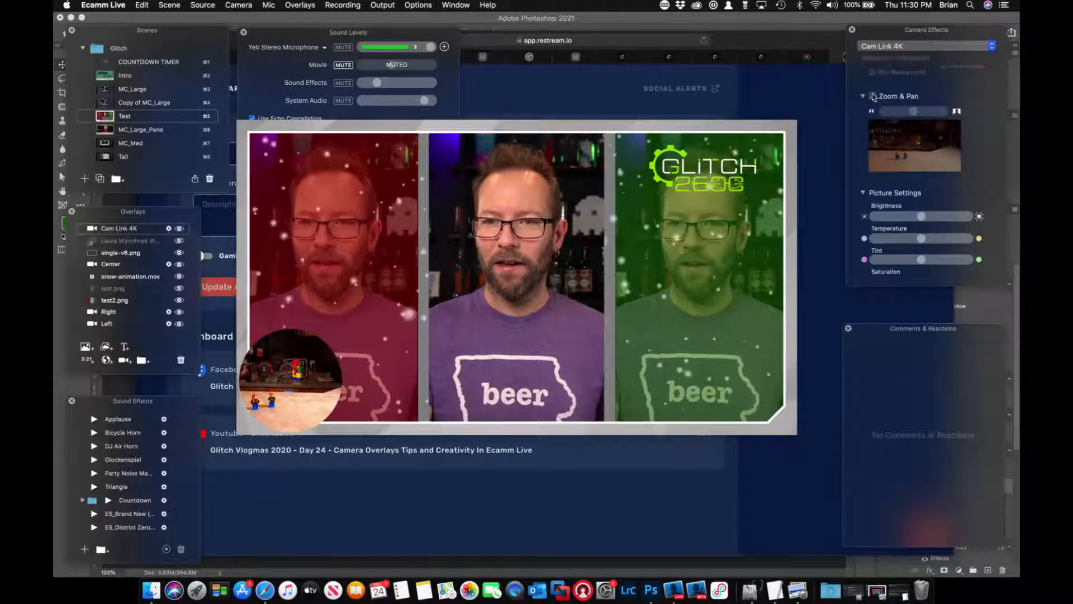
left_click(873, 96)
left_click_drag(916, 113, 894, 147)
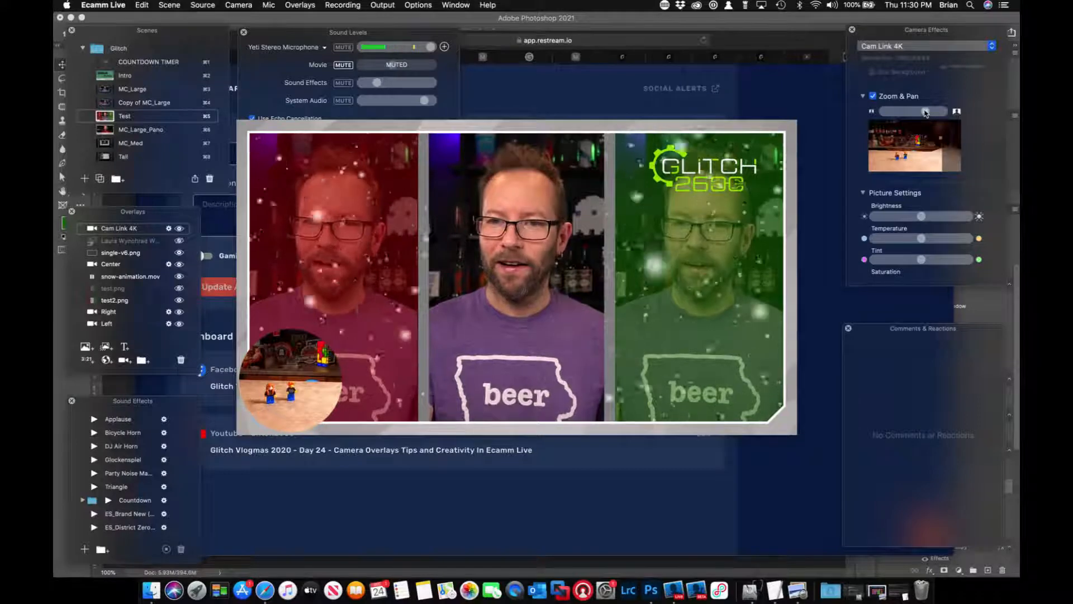
left_click_drag(925, 111, 908, 147)
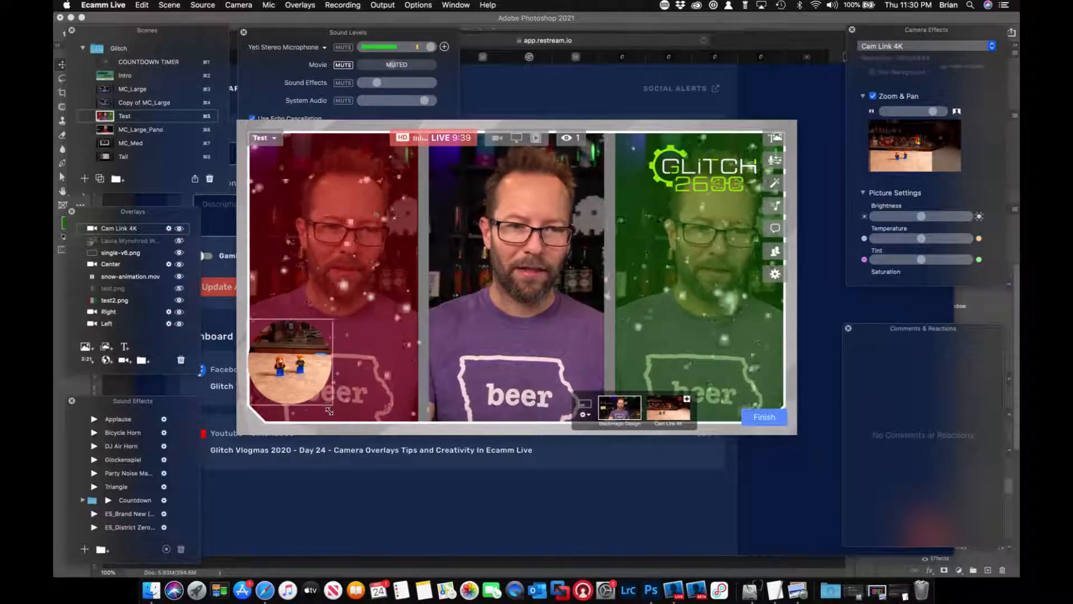
left_click_drag(329, 411, 332, 414)
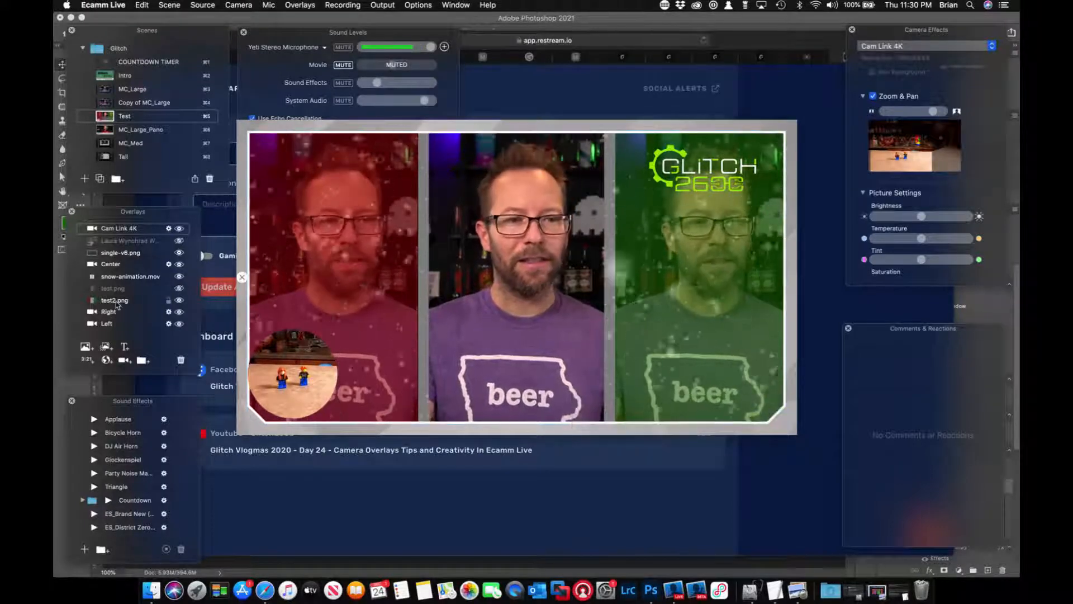
Move the Cam Link 4K overlay below snow-animation.mov and test.png in the layer order, directly above test2.png.
scroll(121, 302, "down", 2)
scroll(125, 236, "up", 3)
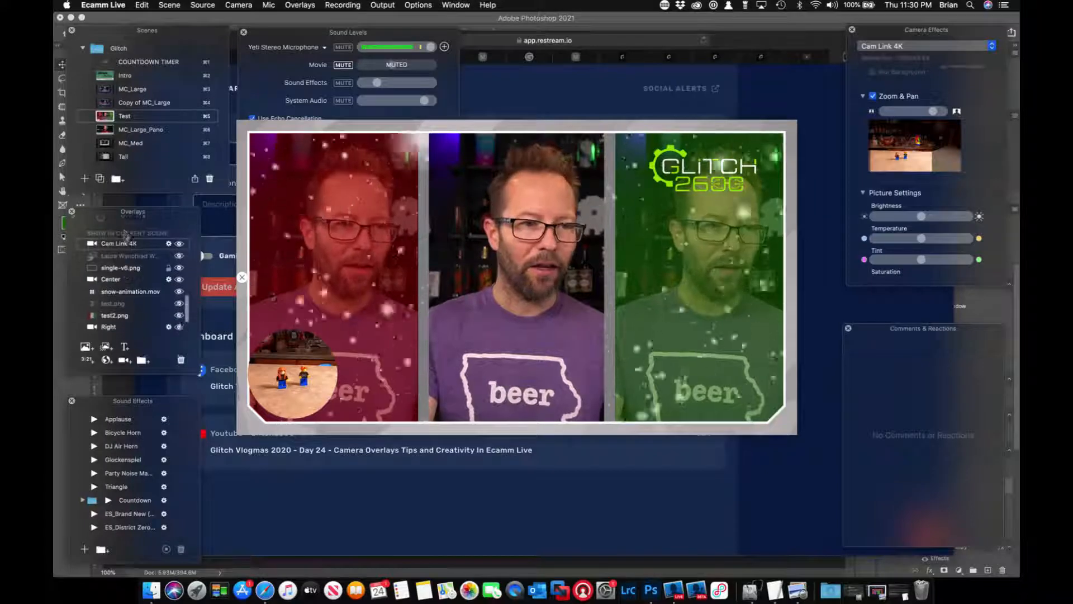
left_click_drag(123, 241, 119, 296)
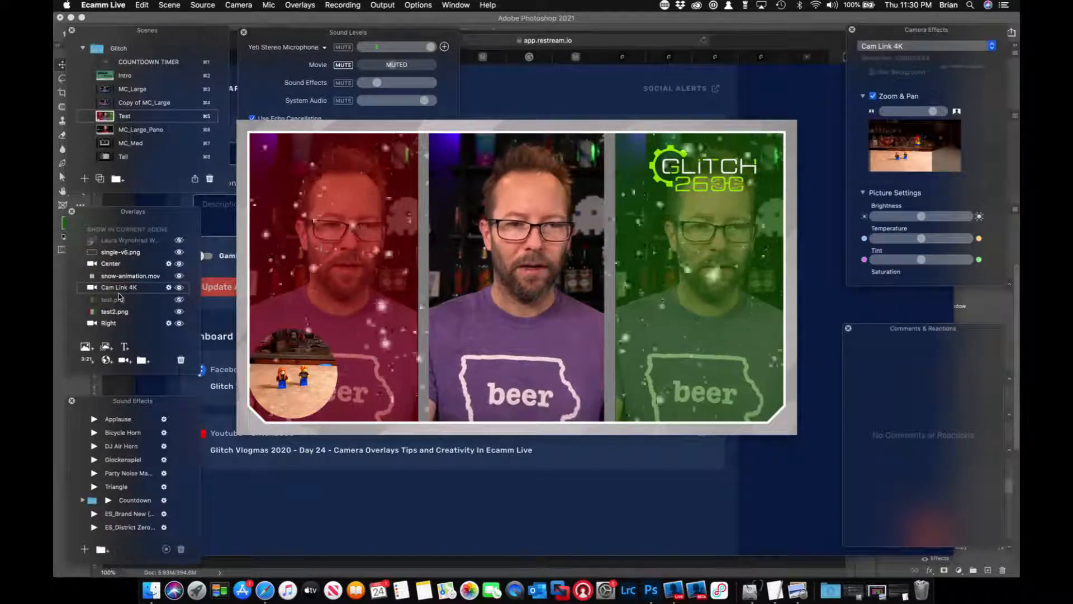
scroll(117, 279, "down", 2)
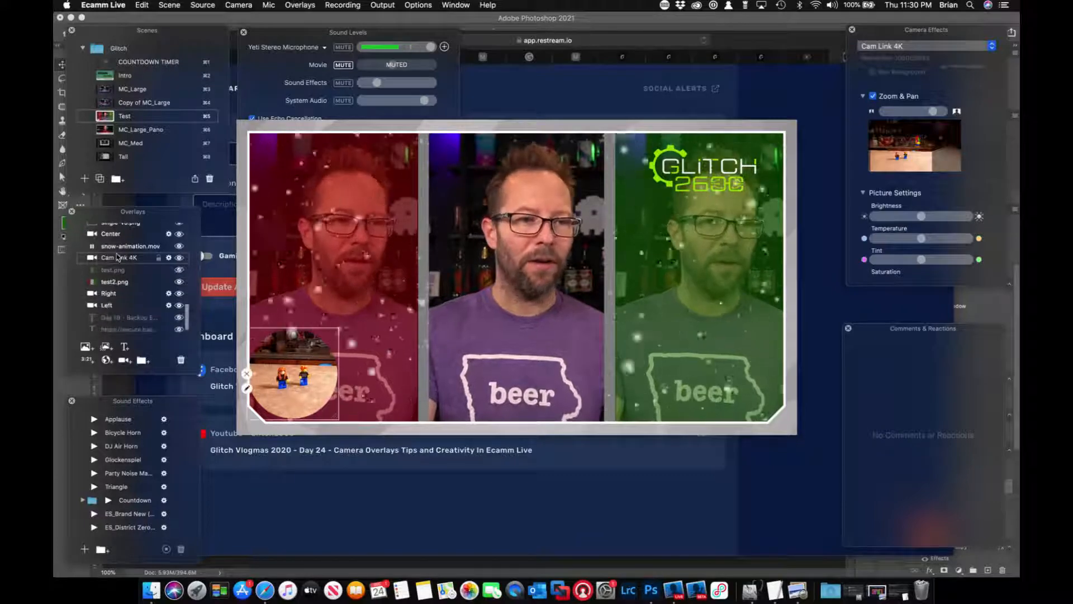
mouse_move(118, 257)
left_mouse_down()
mouse_move(113, 288)
mouse_move(111, 266)
left_mouse_up()
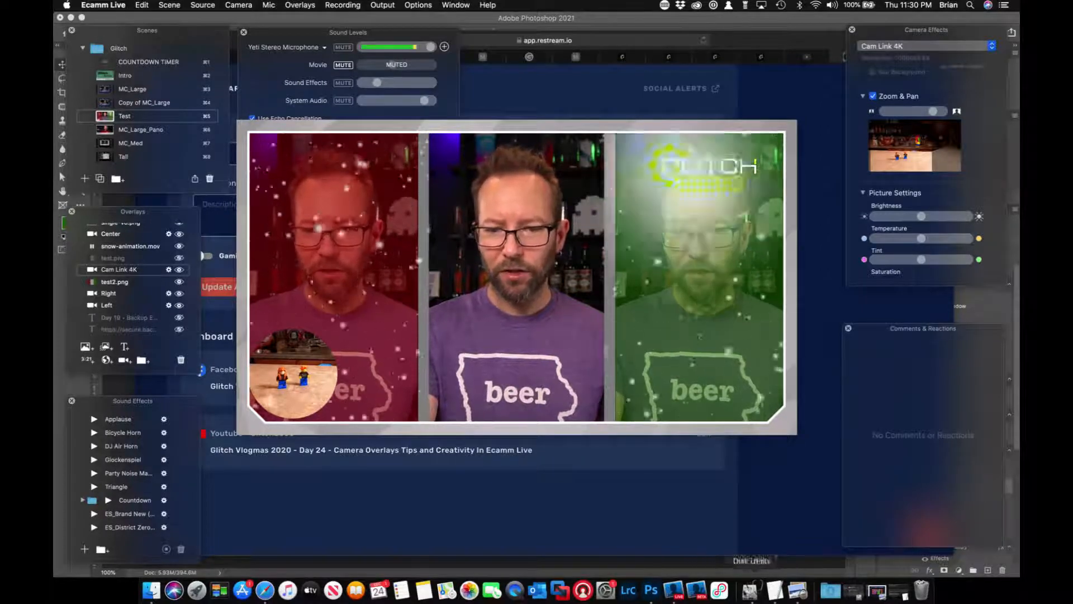
Switch to Photoshop to examine the semi-transparent colour panel layers in test.psd, and return to Ecamm Live.
left_click(653, 595)
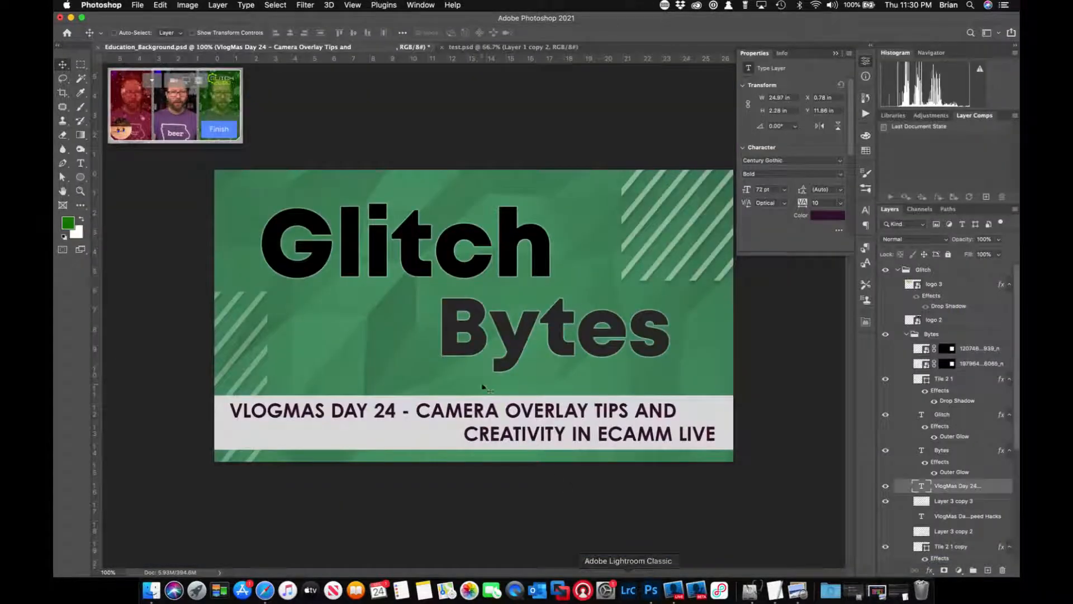
left_click(519, 46)
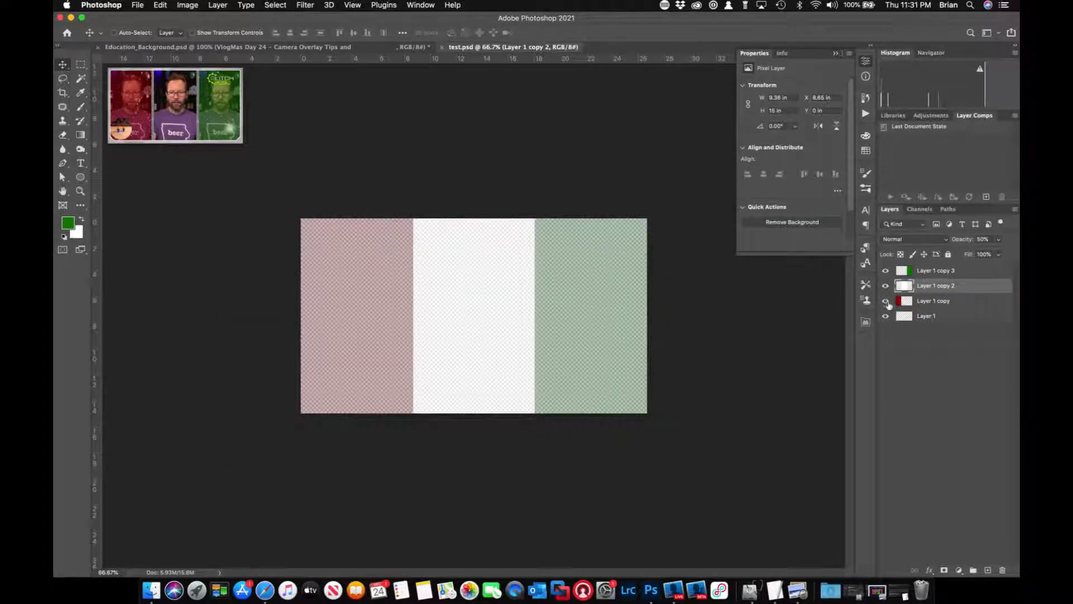
mouse_move(179, 88)
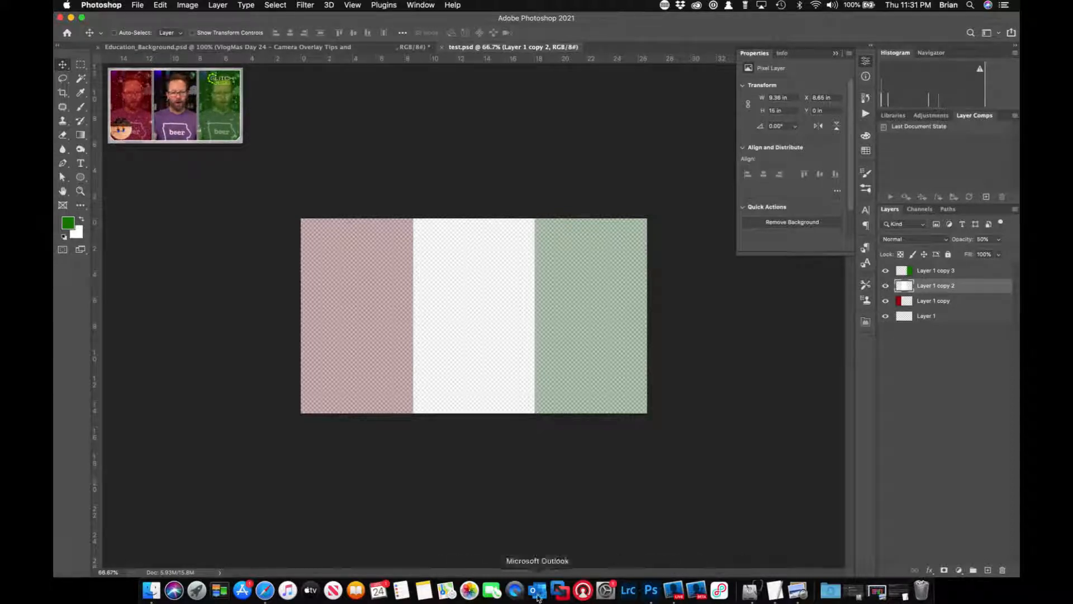
left_click(670, 593)
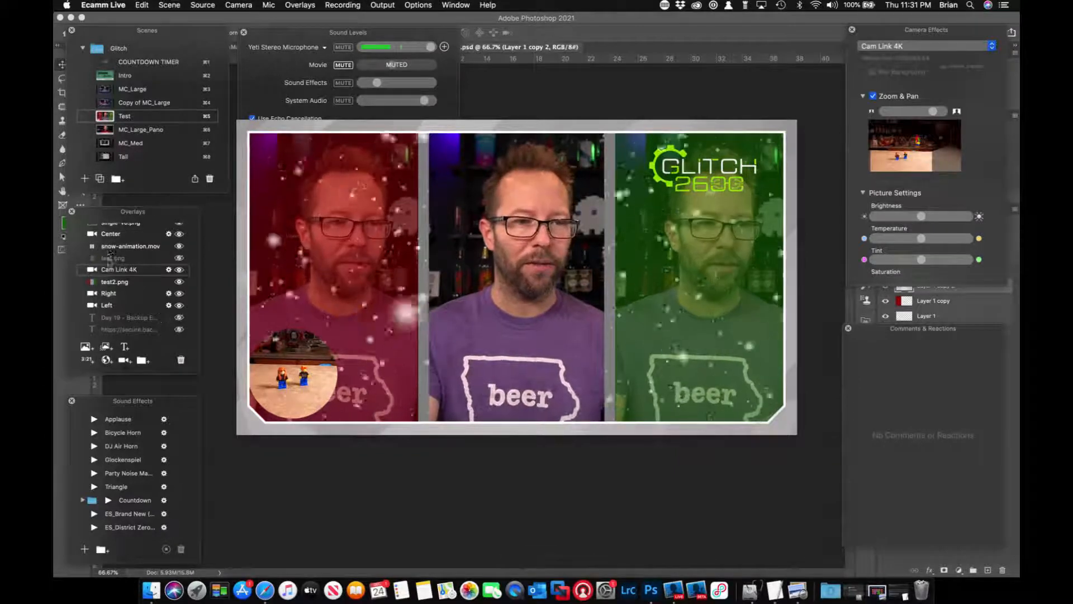
Show test.png above the Cam Link 4K overlay, compare it with test2.png hidden and shown, and hide test.png again.
left_click(113, 284)
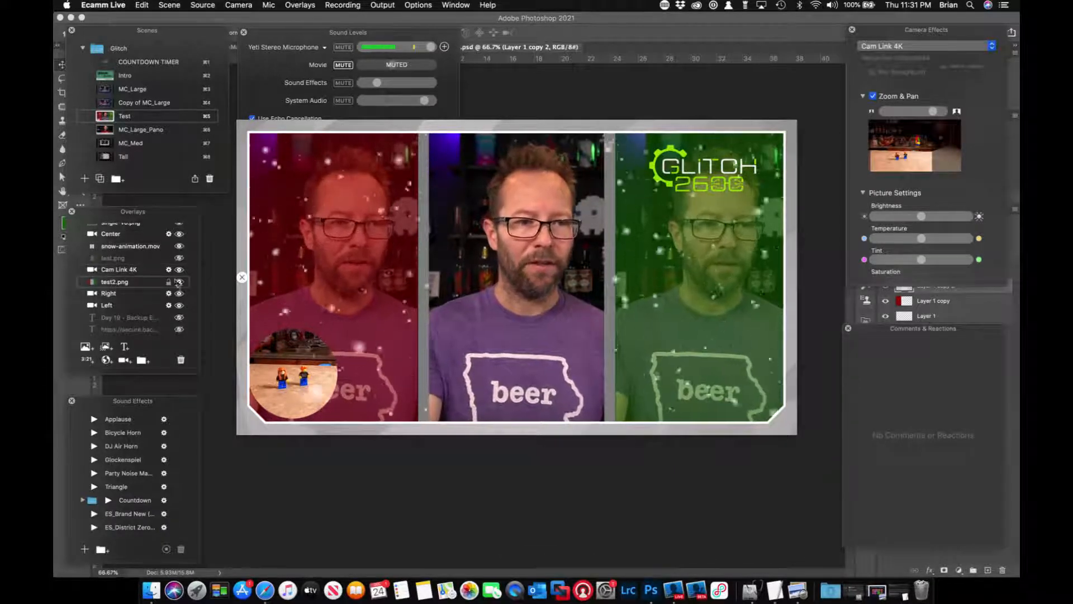
left_click(179, 258)
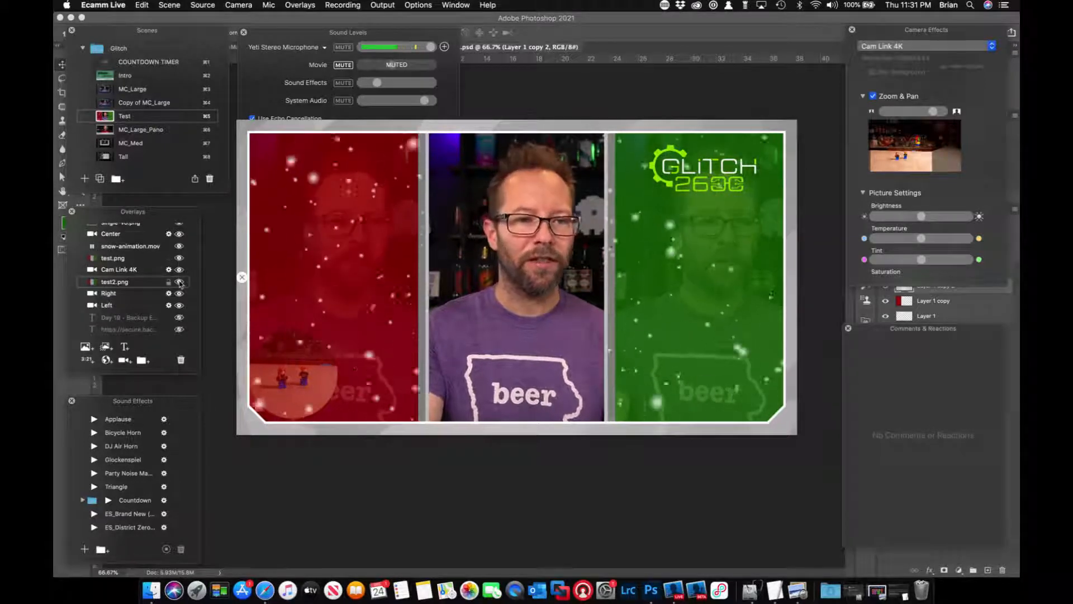
left_click(179, 282)
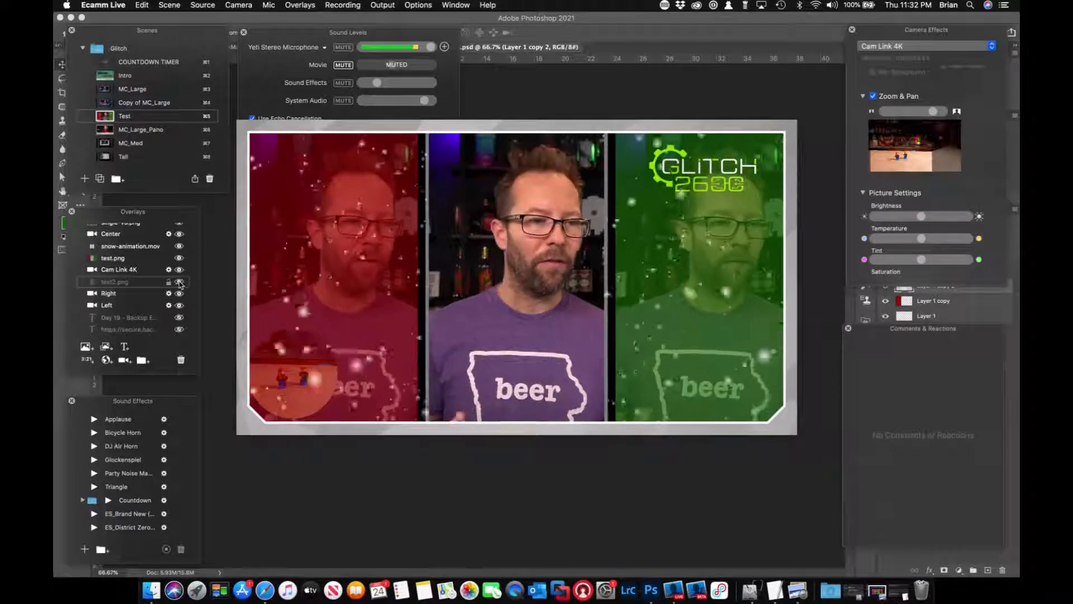
left_click(180, 281)
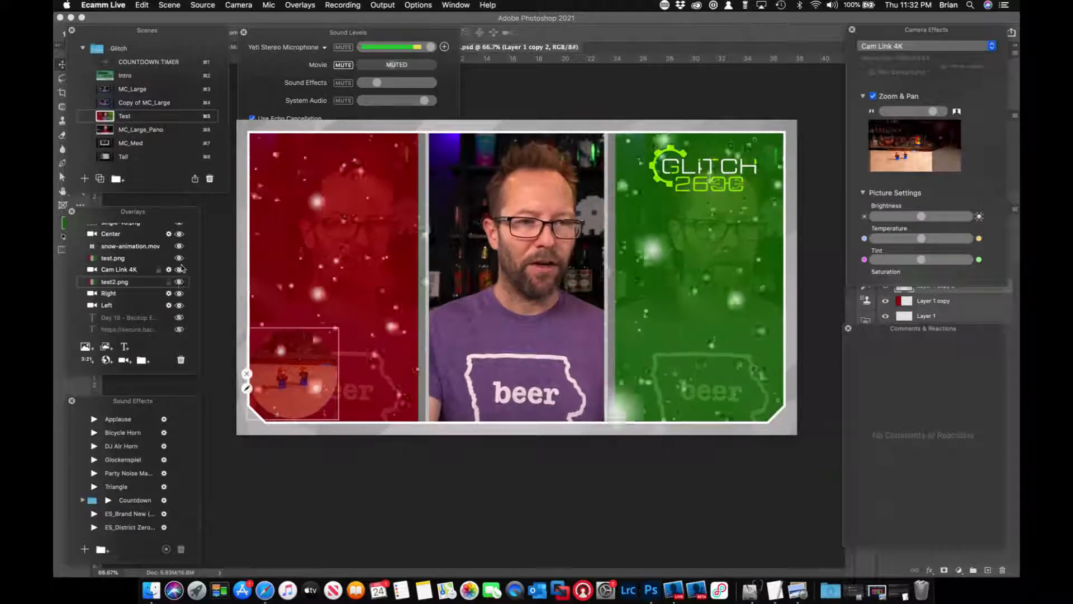
left_click(179, 258)
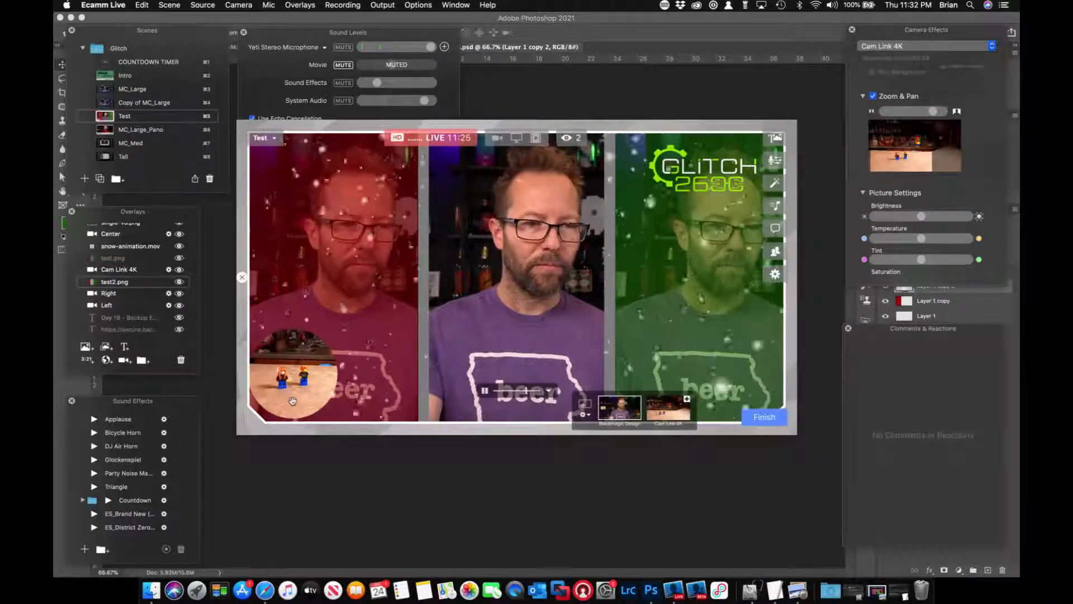
Try to select the round Cam Link 4K overlay directly in the preview while it sits beneath the snow animation.
left_click(316, 360)
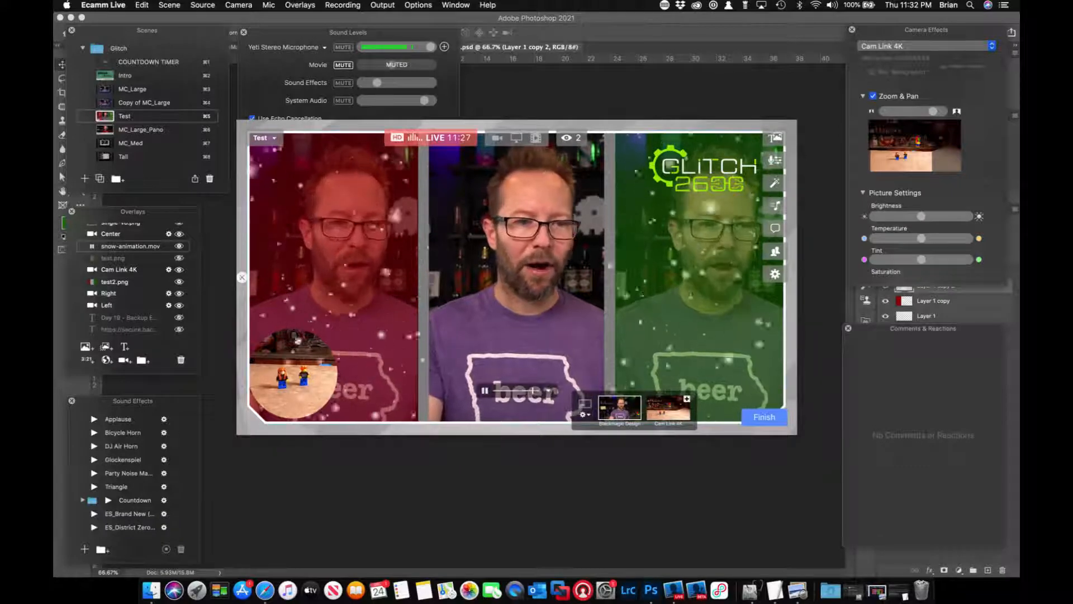
right_click(297, 385)
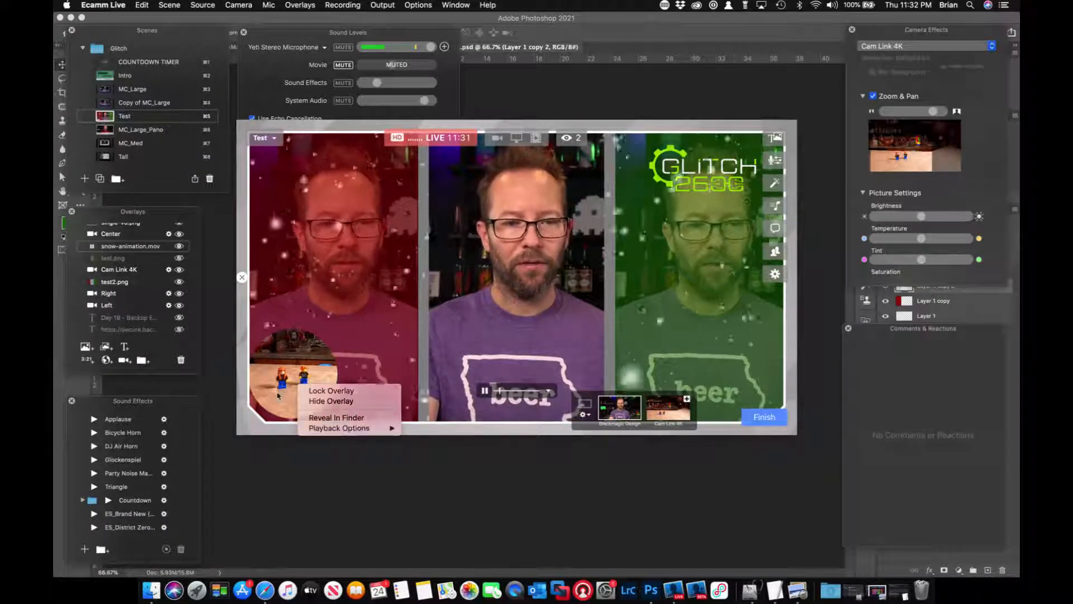
left_click(121, 271)
left_click(288, 401)
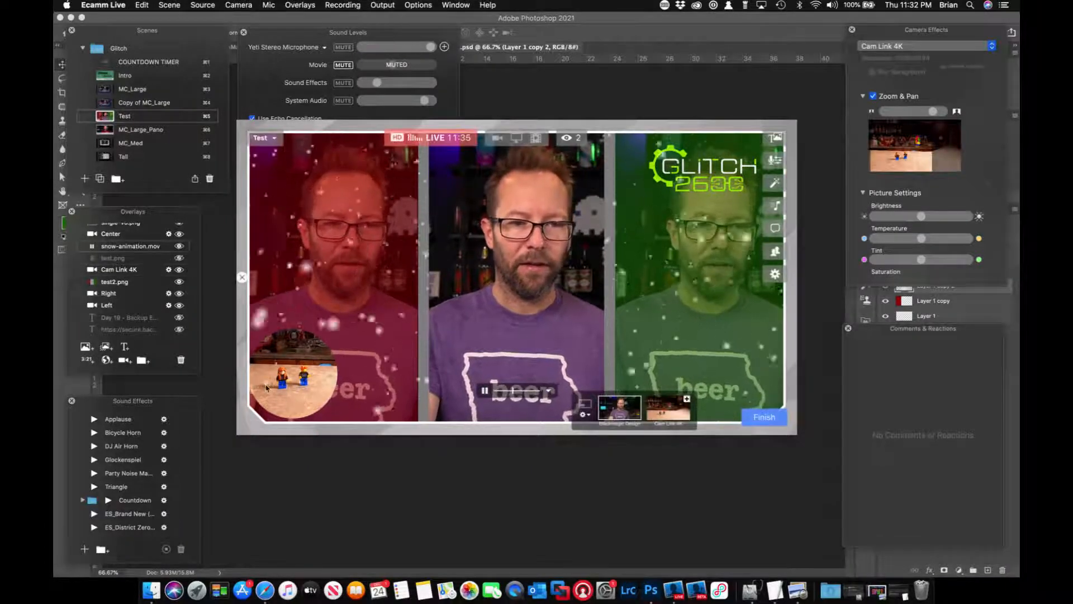
left_click(268, 396)
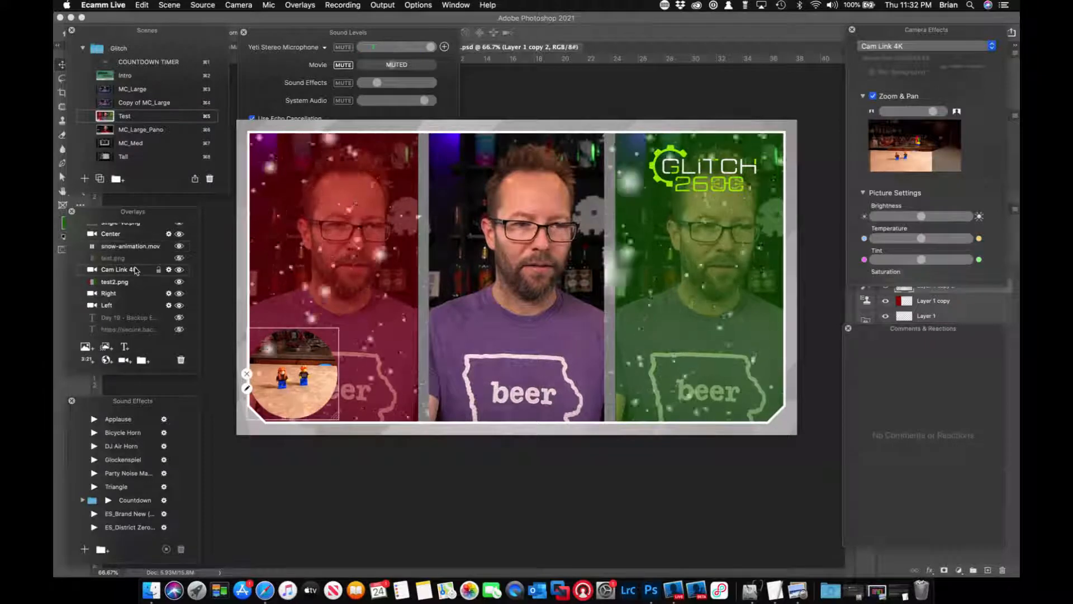
left_click(268, 385)
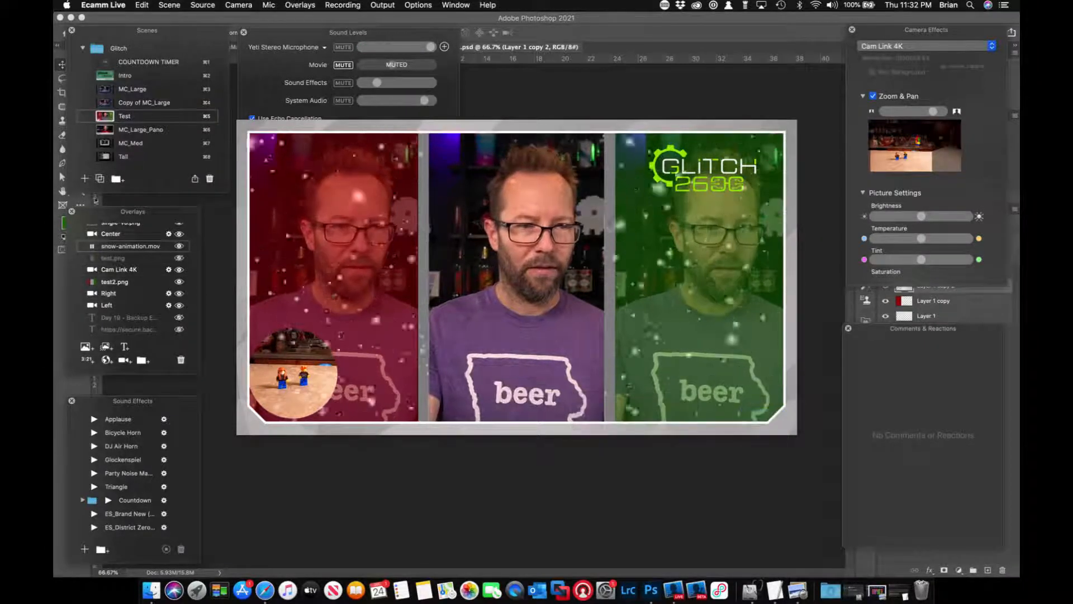
Hide snow-animation.mov, move the round Cam Link 4K overlay up and inward, and set its aspect to Tall (9:16).
left_click(184, 246)
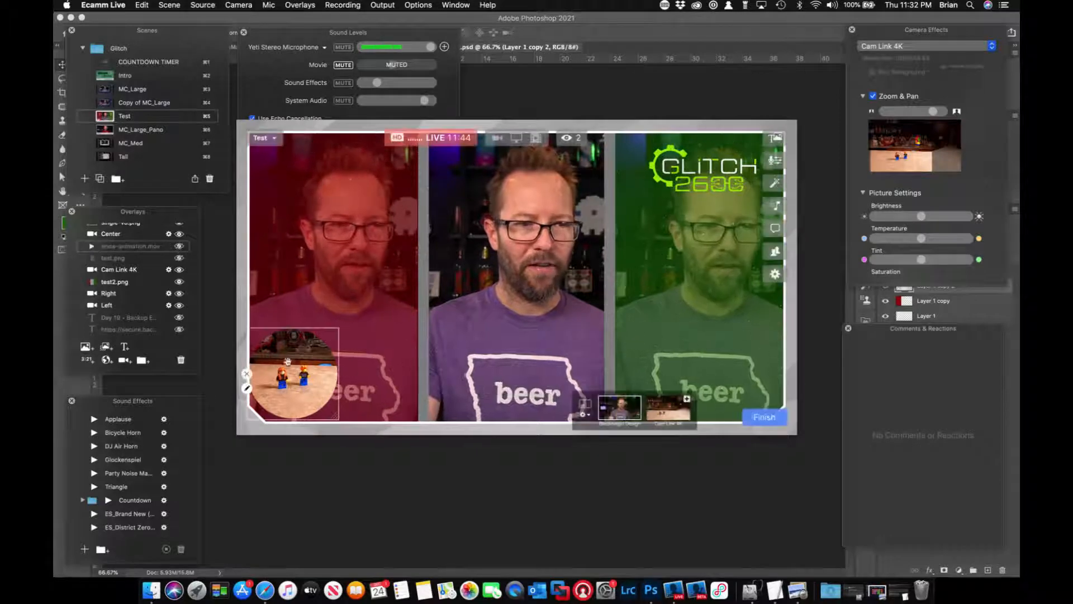
left_click(301, 342)
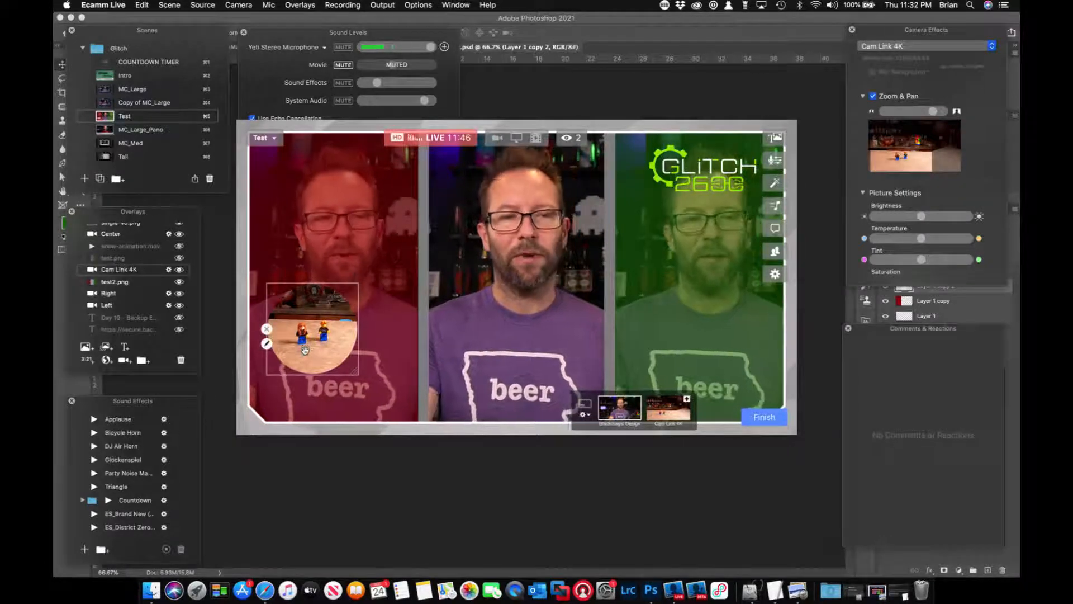
left_click(268, 345)
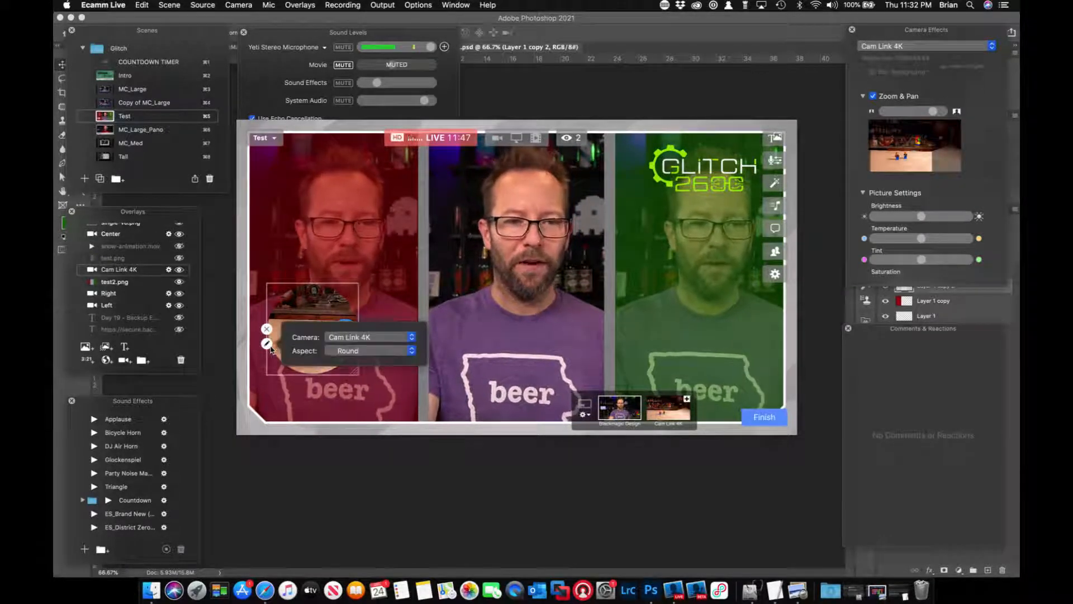
left_click(366, 351)
left_click(367, 361)
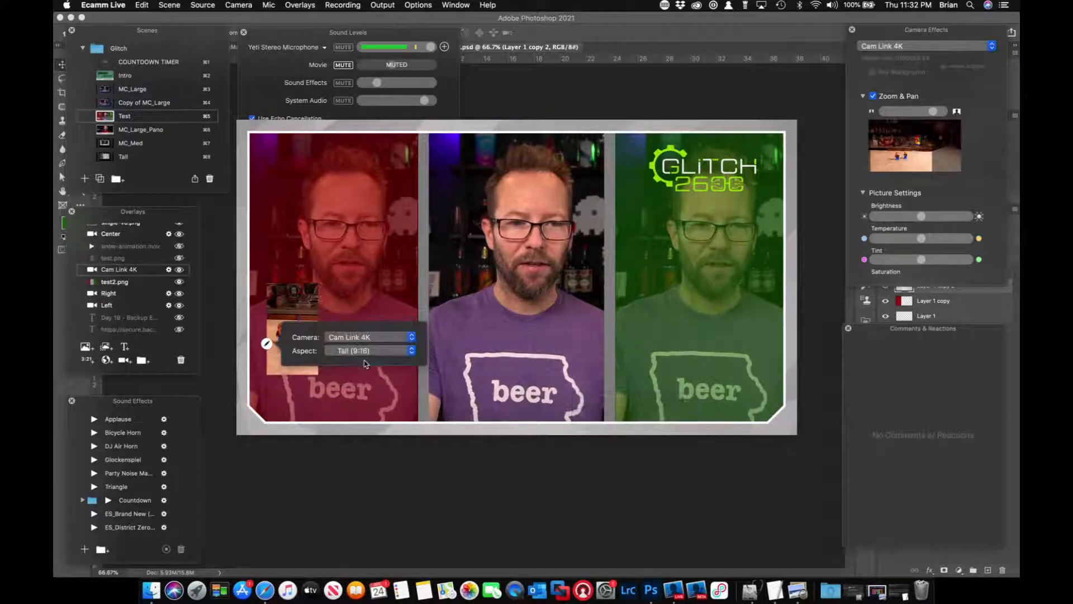
Move the tall Cam Link 4K overlay to the top of the red panel and enlarge it to cover the whole panel.
left_click_drag(299, 263, 302, 215)
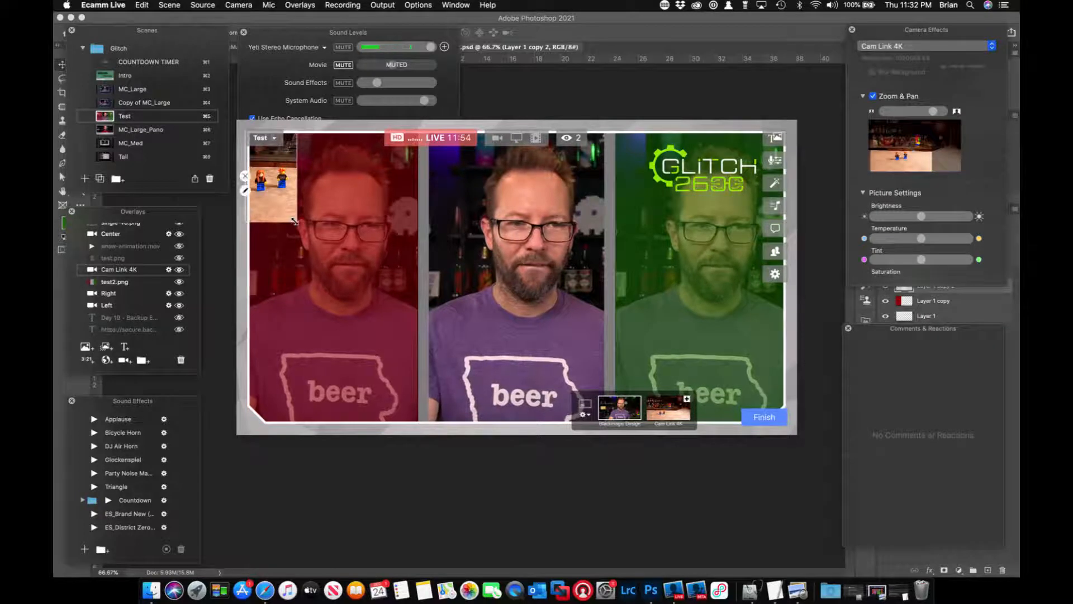
left_click_drag(295, 221, 451, 445)
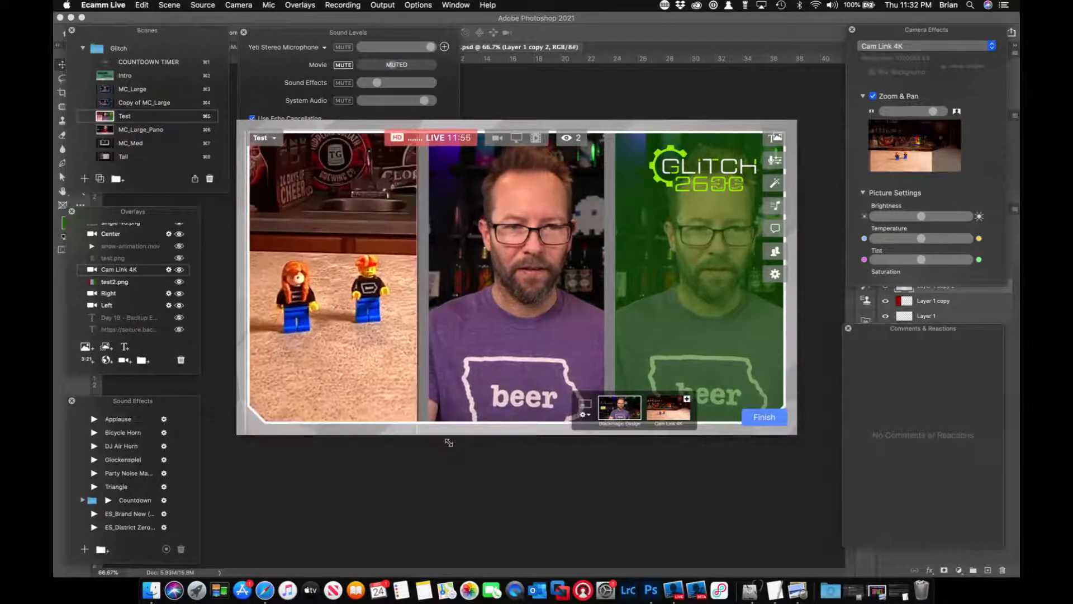
left_click_drag(387, 373, 396, 364)
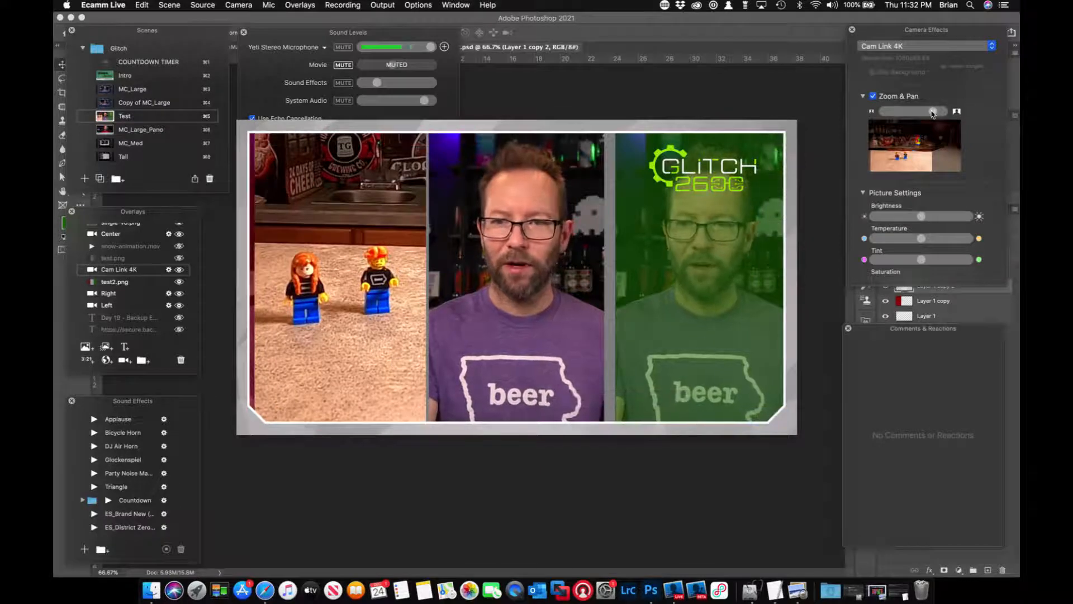
Zoom the Cam Link 4K camera out slightly, adjust its pan, and align the overlay with the first panel's edges.
left_click_drag(932, 113, 926, 115)
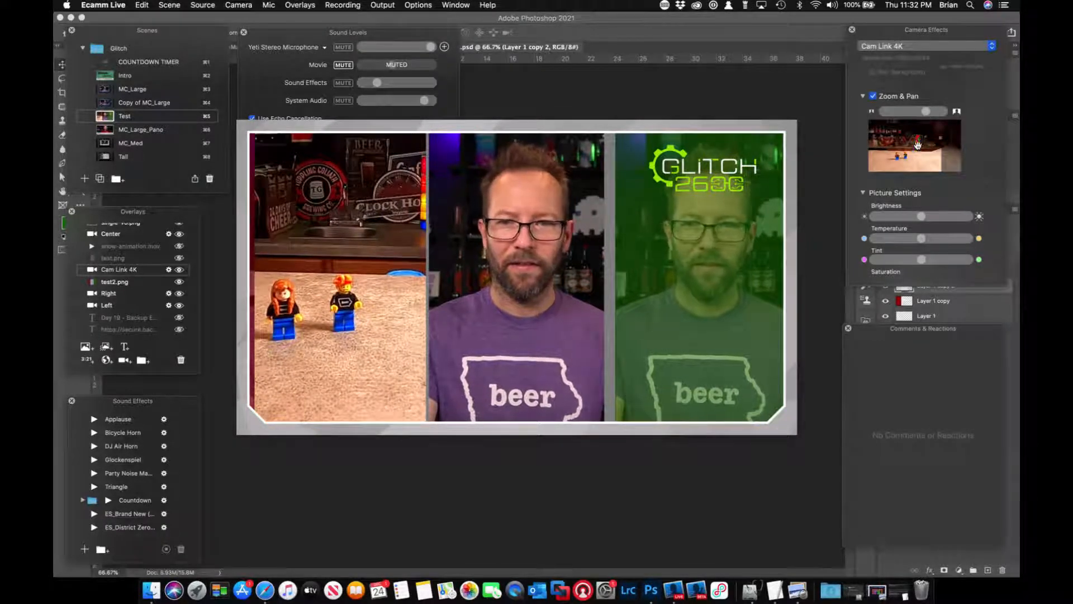
left_click_drag(918, 145, 916, 147)
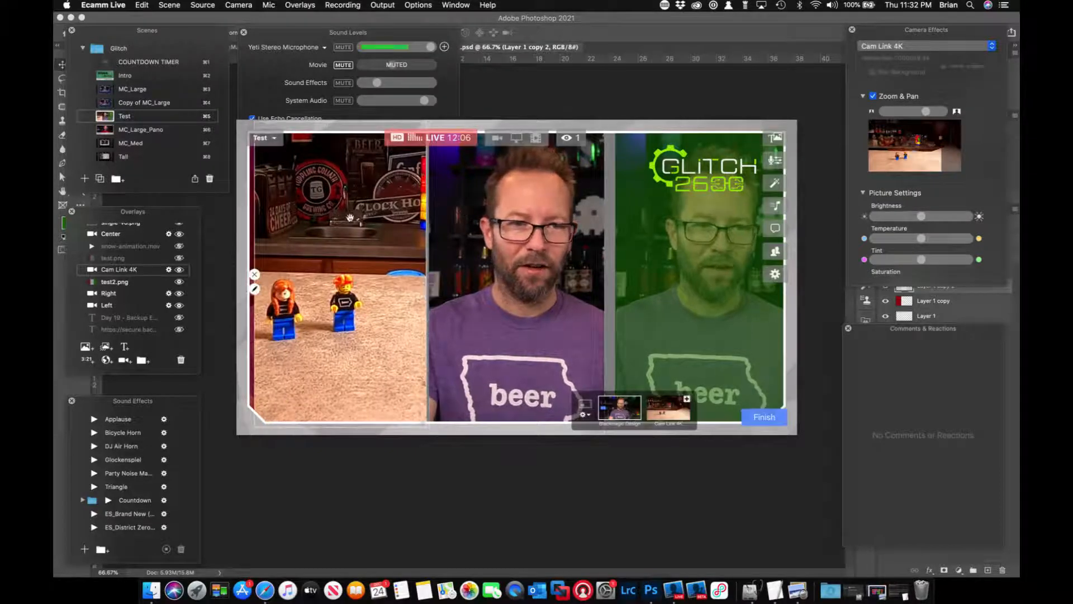
left_click_drag(351, 219, 343, 217)
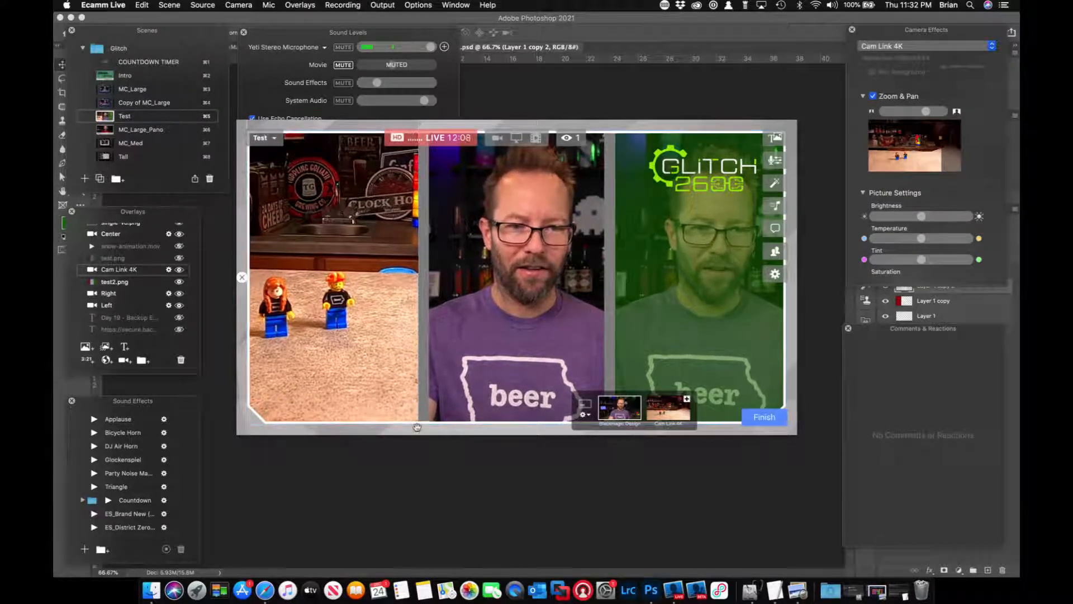
left_click_drag(415, 420, 416, 424)
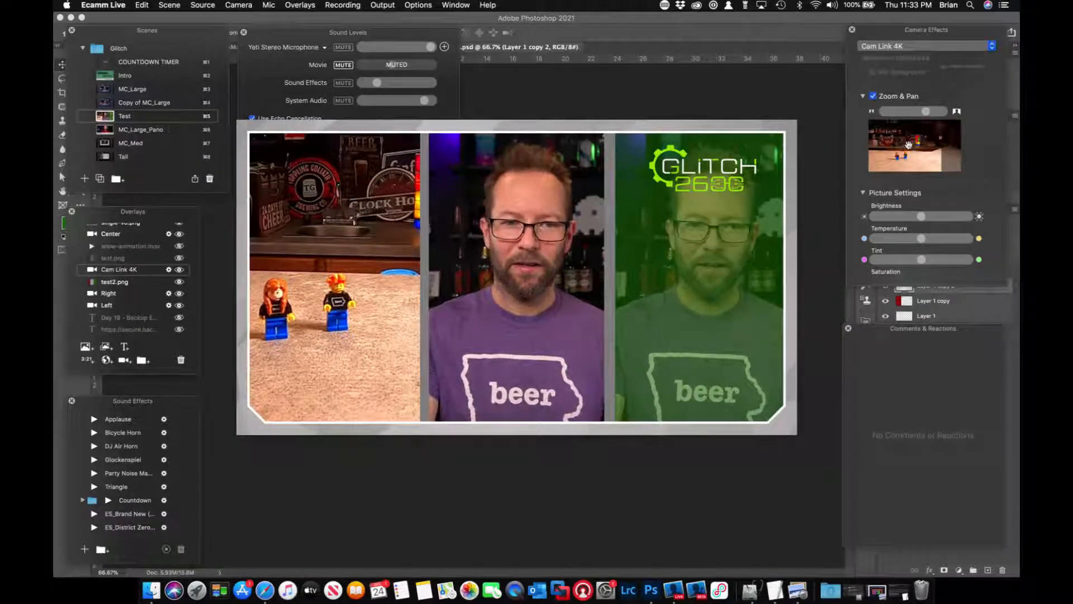
left_click_drag(904, 146, 899, 146)
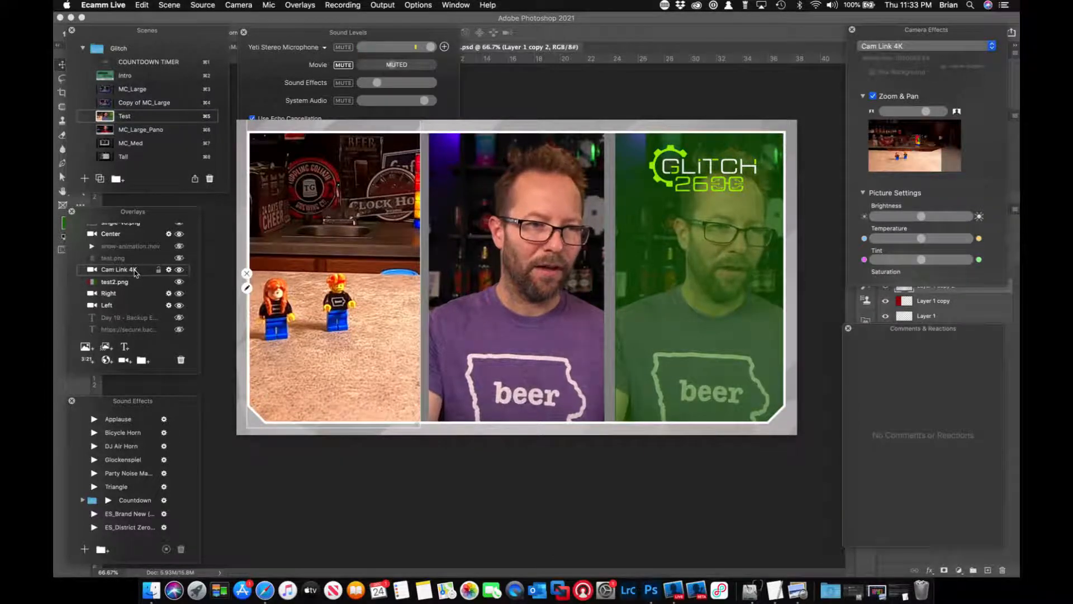
Move the Cam Link 4K overlay below test2.png, check it with snow-animation.mov shown and hidden, and try to reposition it in the preview.
left_click_drag(127, 269, 132, 289)
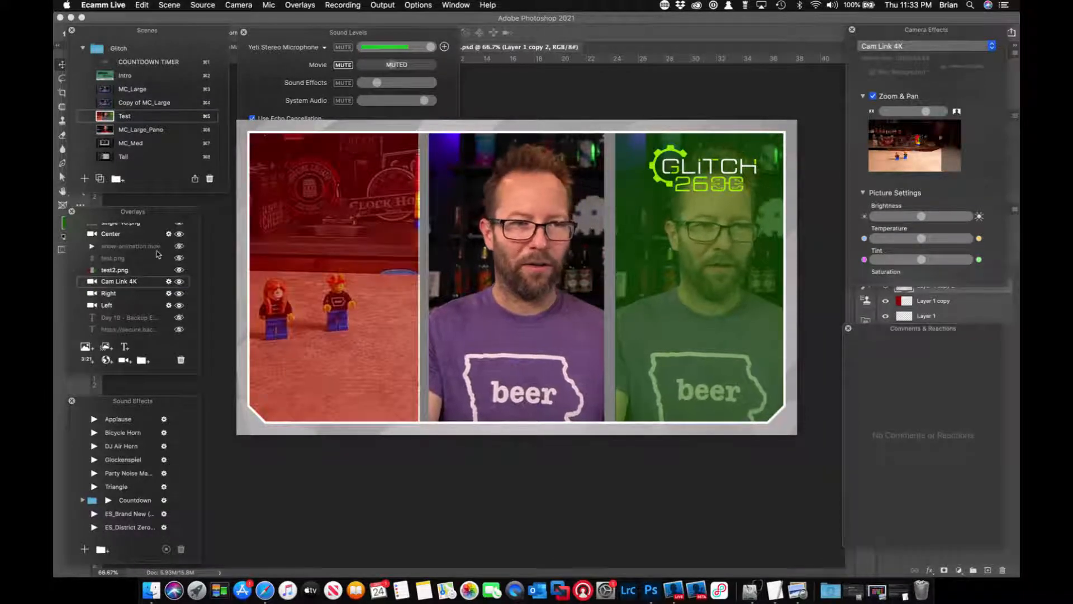
left_click(179, 246)
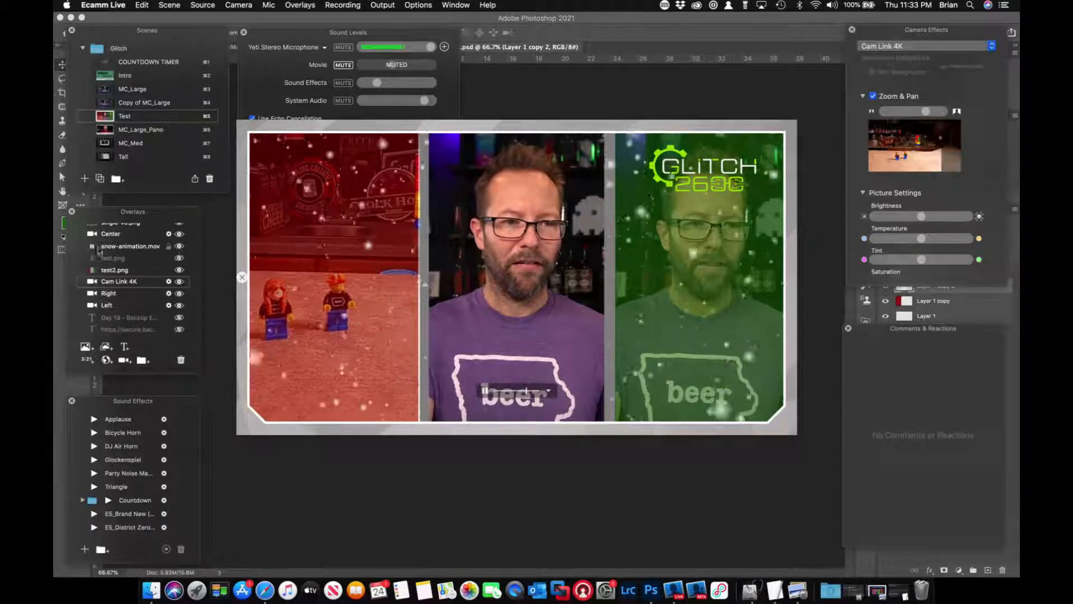
left_click(179, 247)
left_click(312, 258)
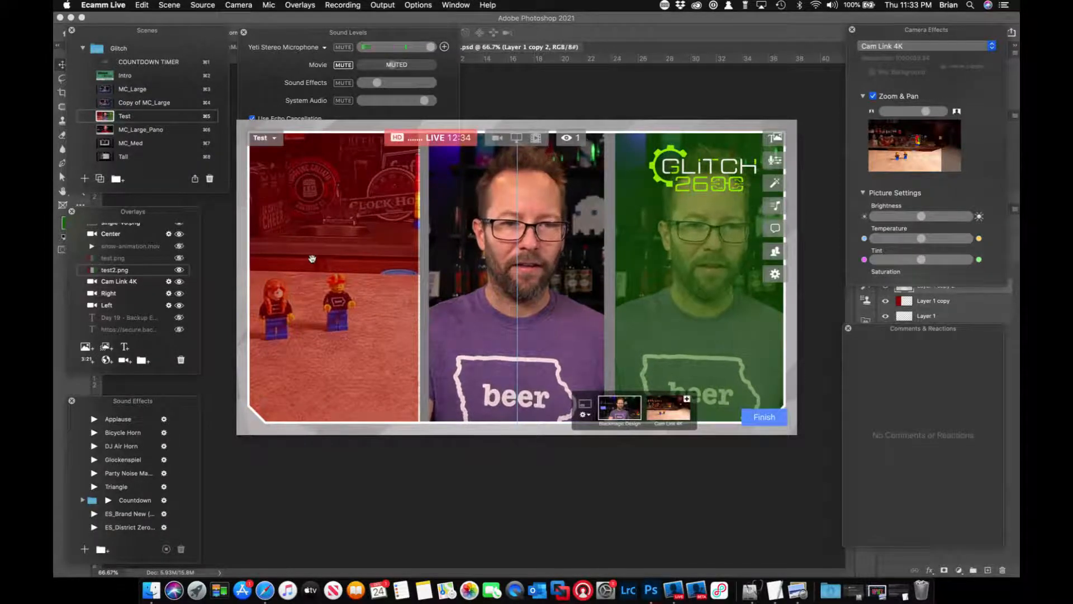
left_click_drag(316, 258, 318, 257)
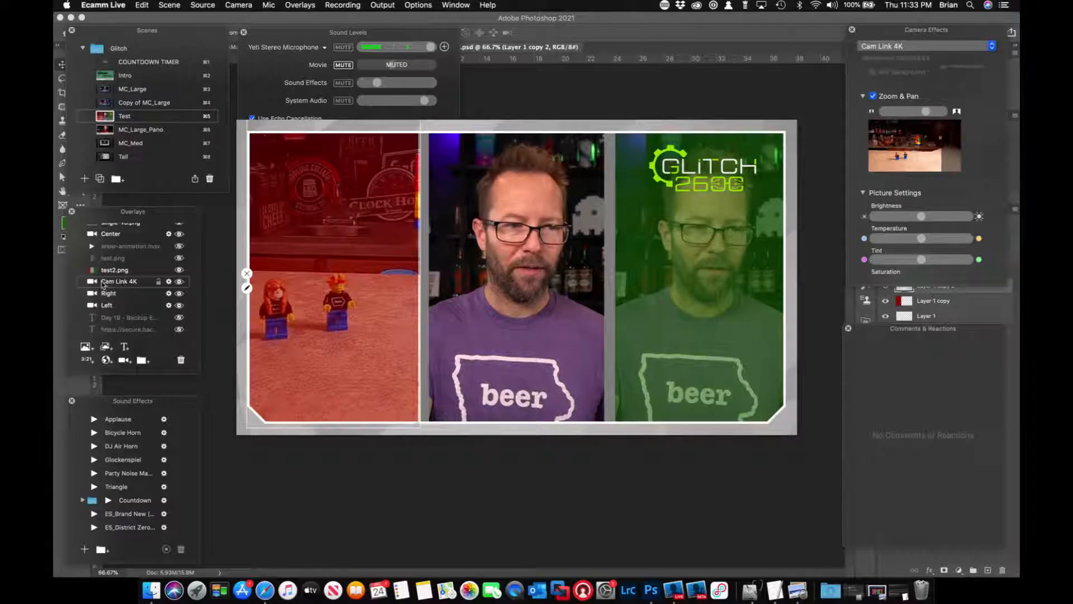
Raise the Cam Link 4K overlay above test2.png to nudge its position, return it below test2.png, and show snow-animation.mov.
left_click_drag(123, 283, 124, 270)
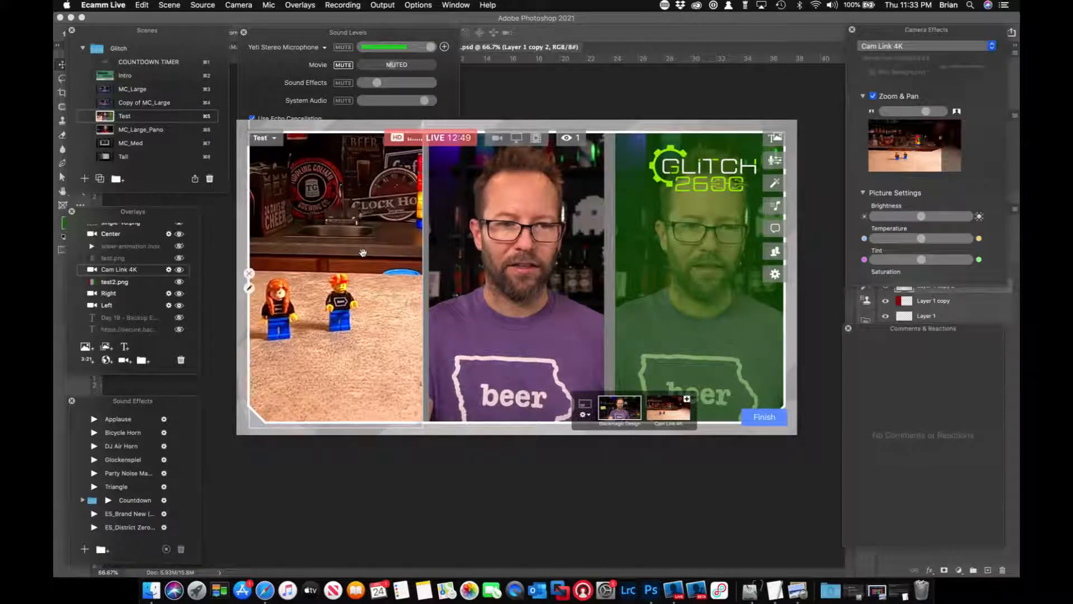
left_click_drag(115, 269, 113, 283)
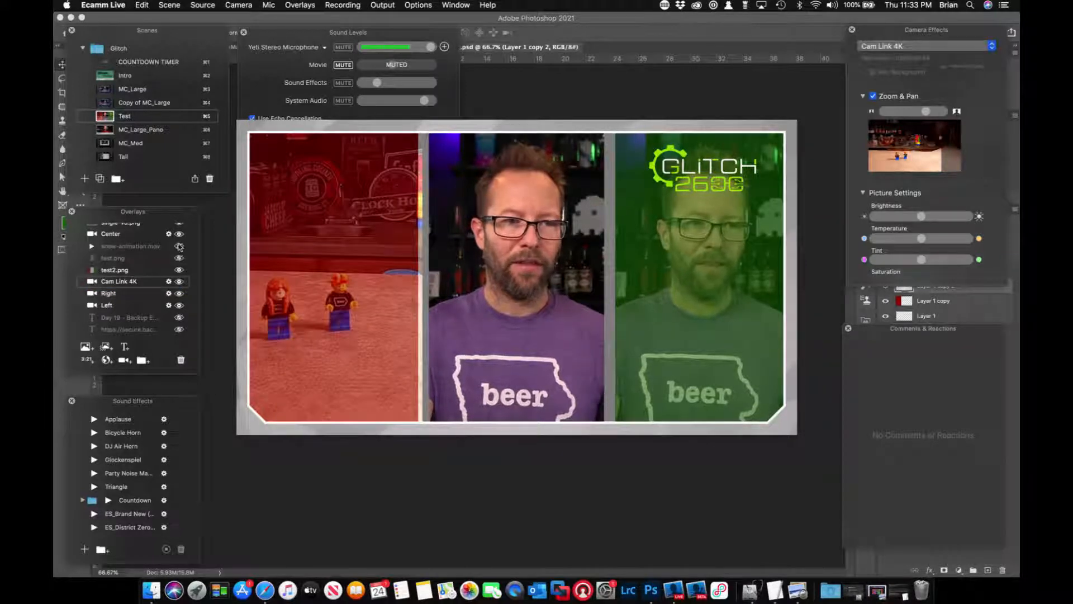
left_click(180, 246)
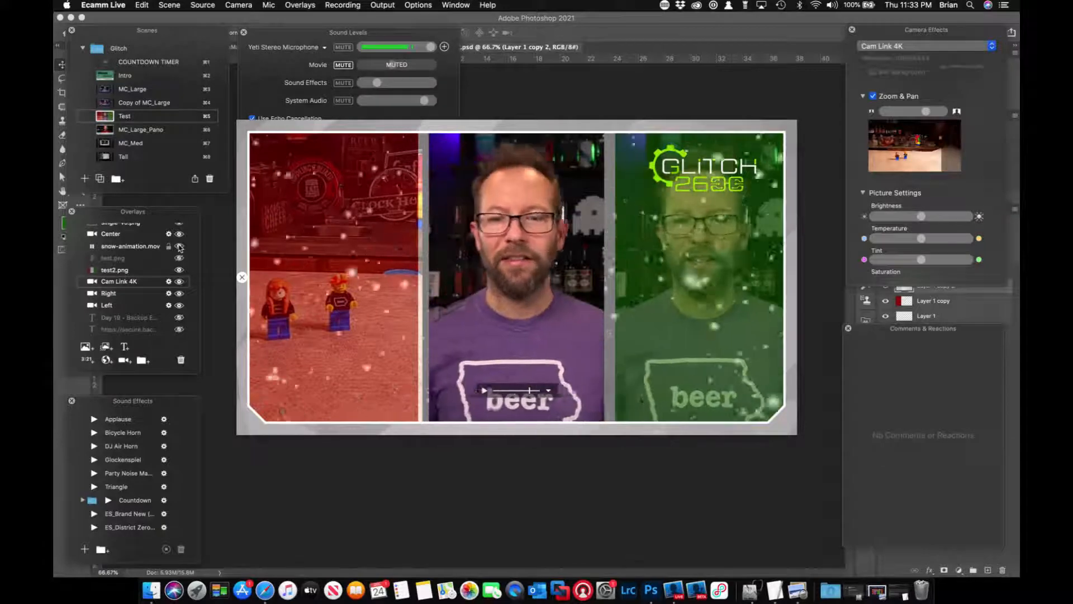
Run the MC_Large scene.
left_click(107, 90)
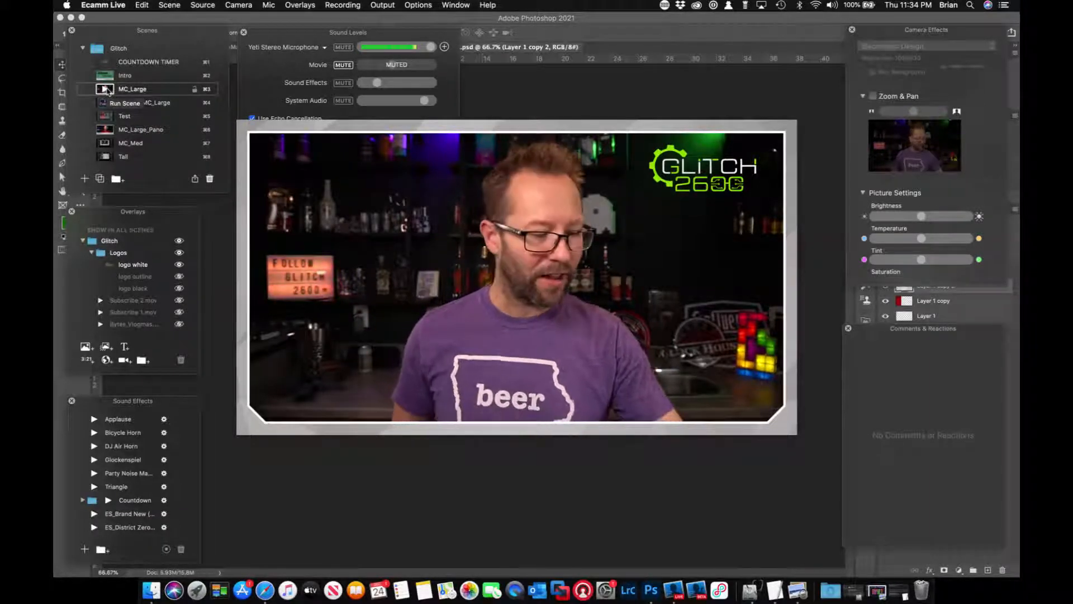
mouse_move(561, 253)
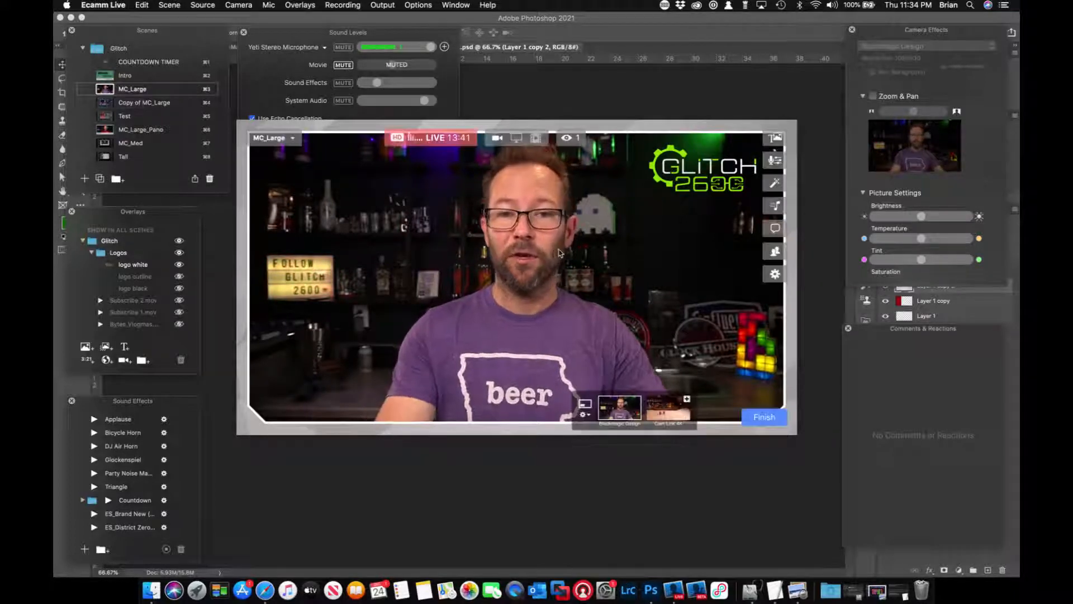